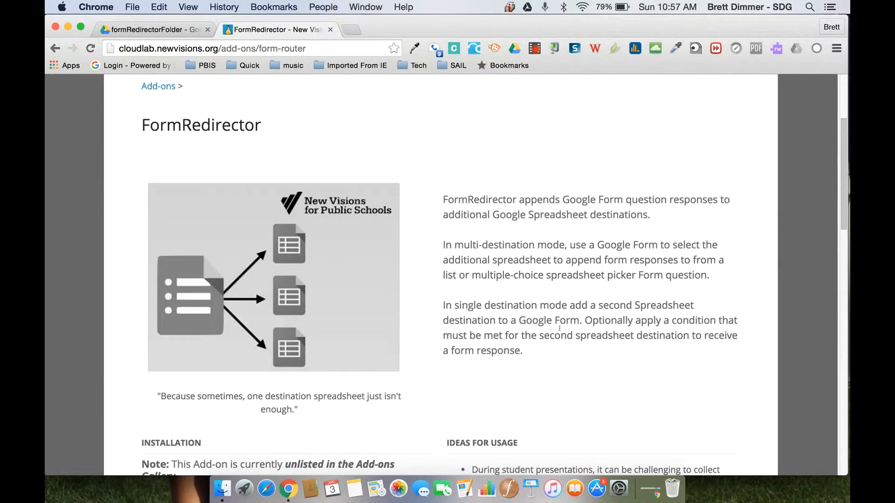
scroll(559, 330, "down", 5)
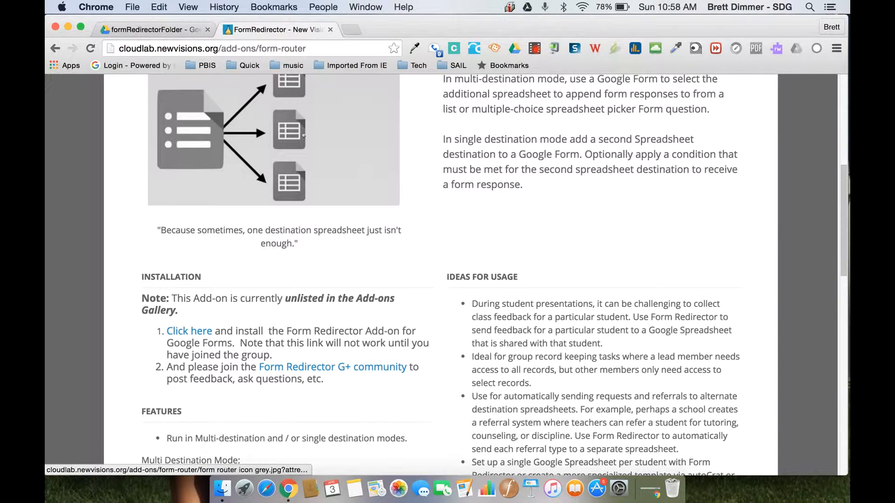
Scroll to the FormRedirector installation notes, then switch to the formRedirectorFolder in Google Drive
left_click(164, 29)
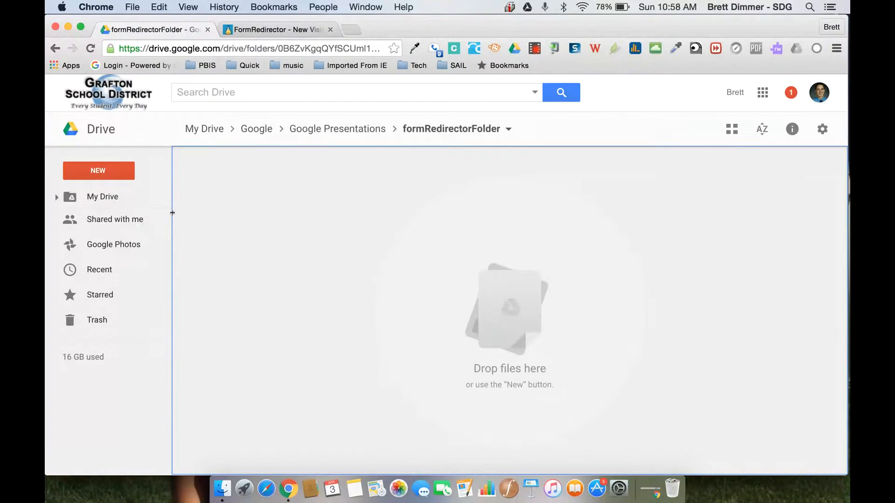
Create a new Google Sheets spreadsheet in formRedirectorFolder and generate a form linked to it
left_click(120, 169)
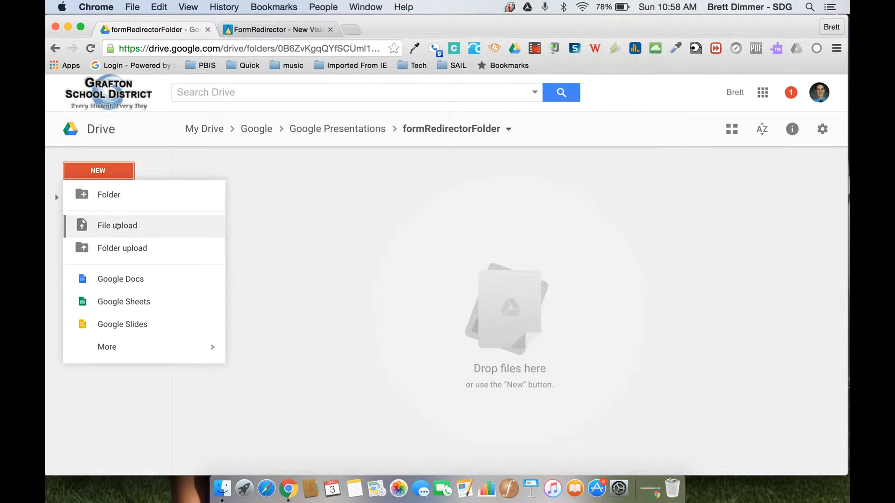
left_click(127, 305)
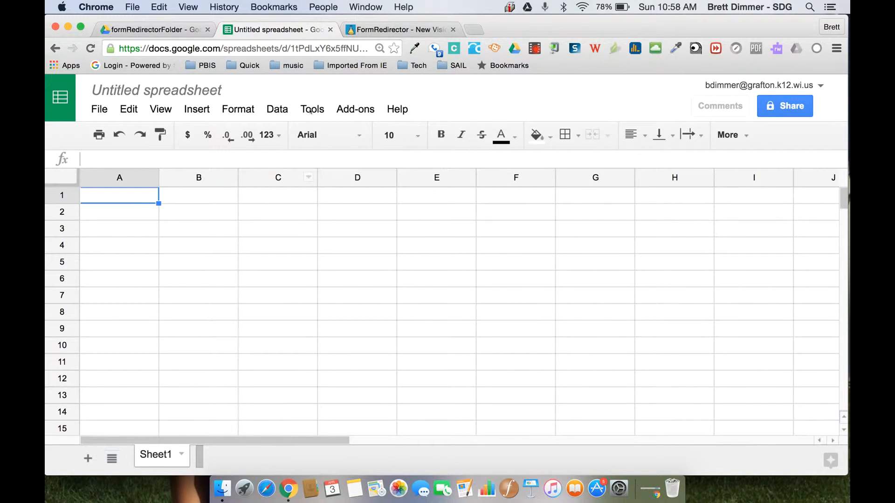
left_click(310, 111)
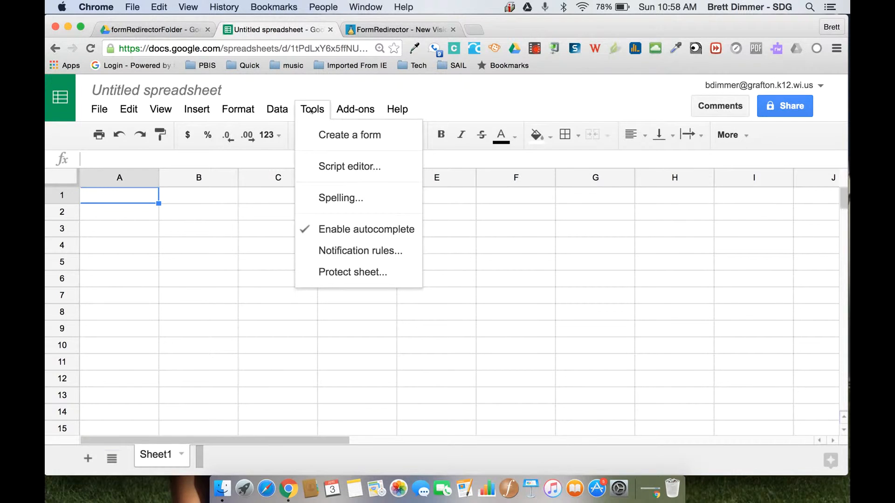
left_click(326, 136)
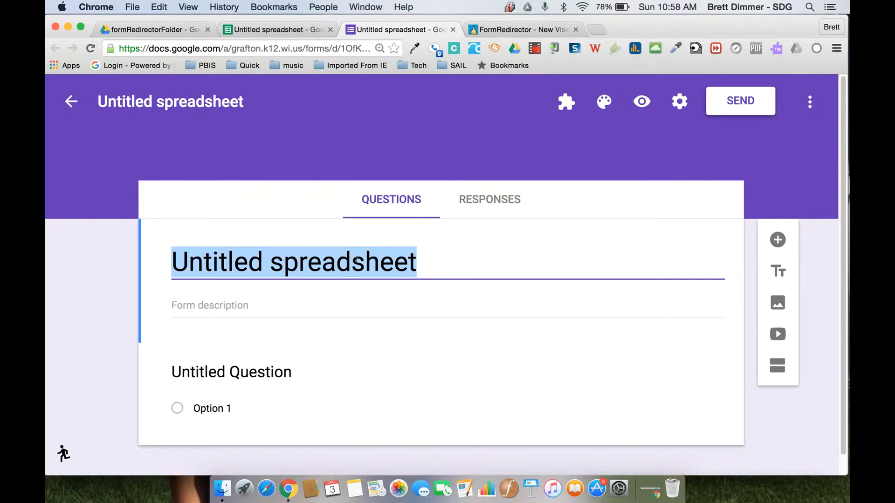
Title the form 'formRedirector Sample' and select the first untitled question
type("formRedi")
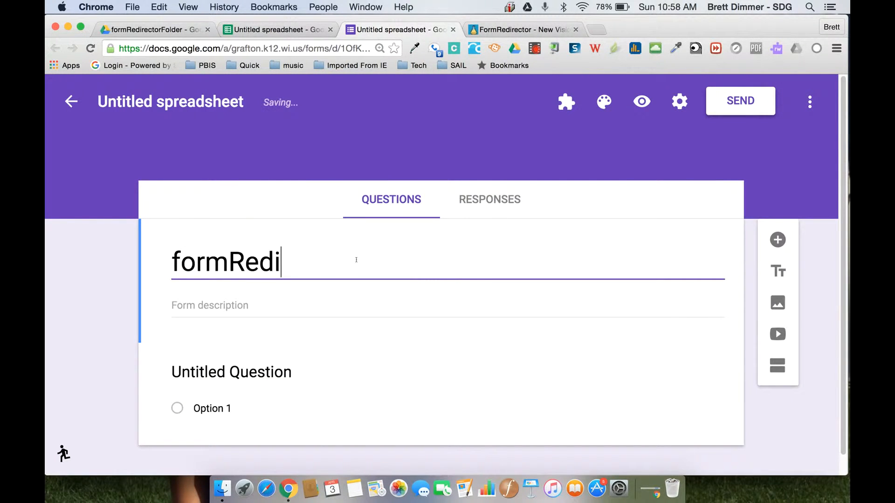
type("rector Sample")
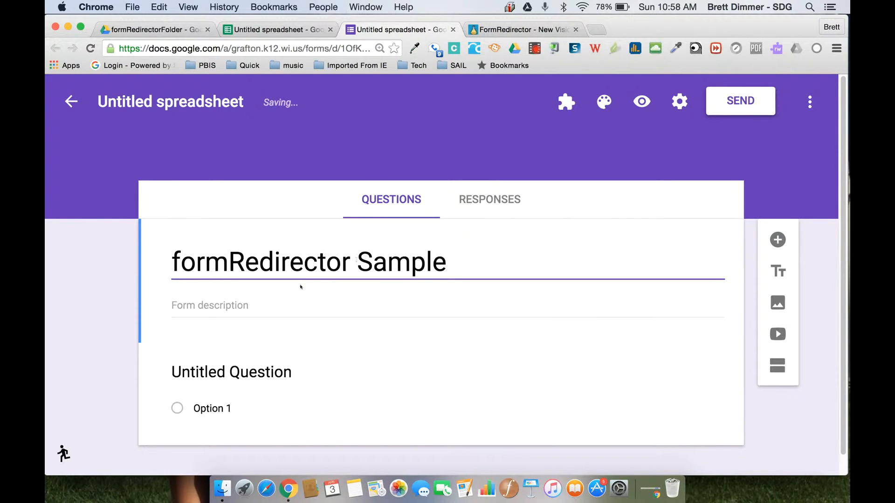
left_click(328, 364)
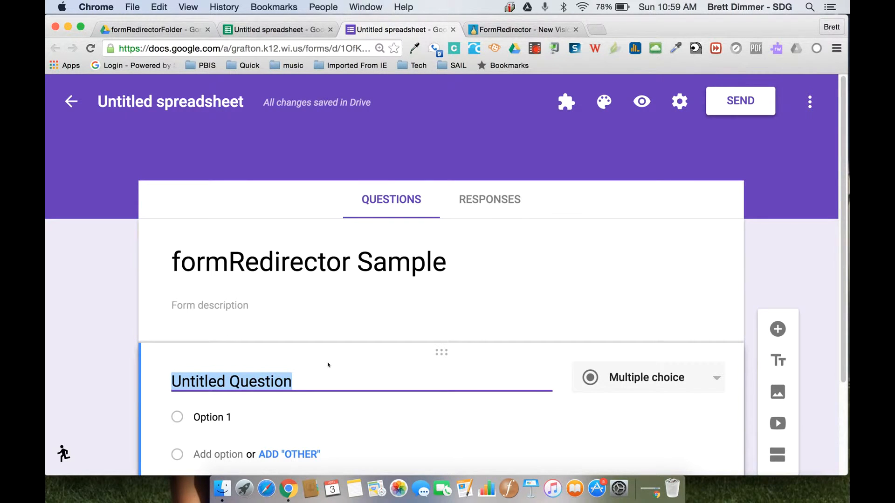
Title the first question 'Student Name' and add a second question titled 'Tone'
type("Studen")
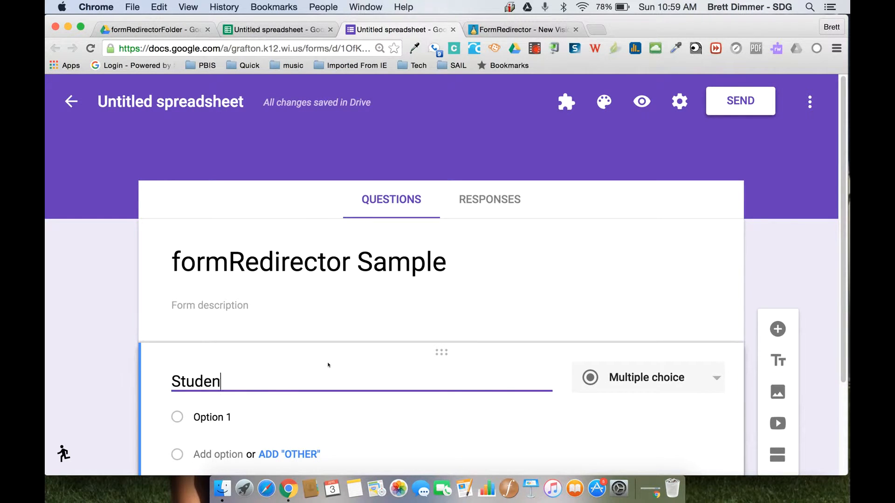
type("t Name")
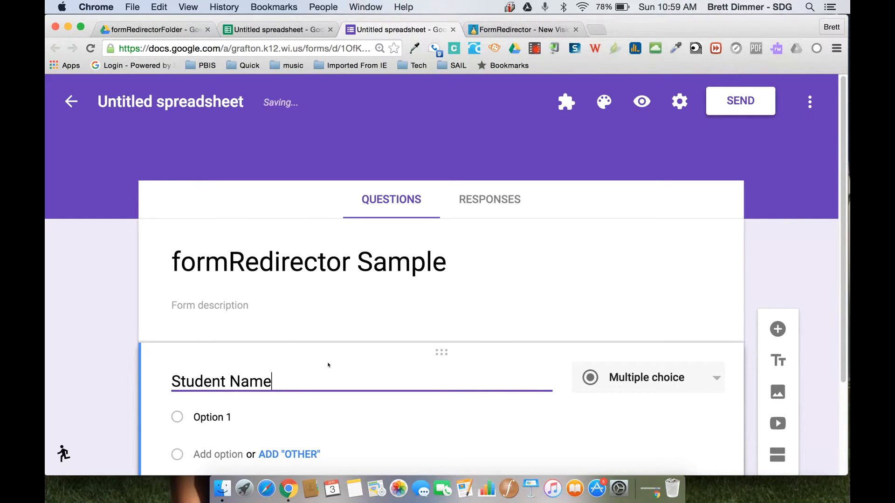
left_click(118, 325)
scroll(479, 310, "down", 3)
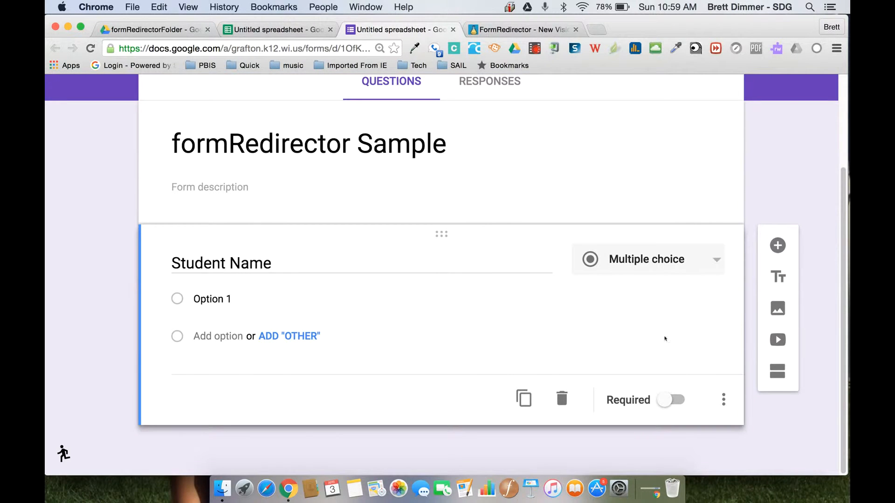
left_click(777, 246)
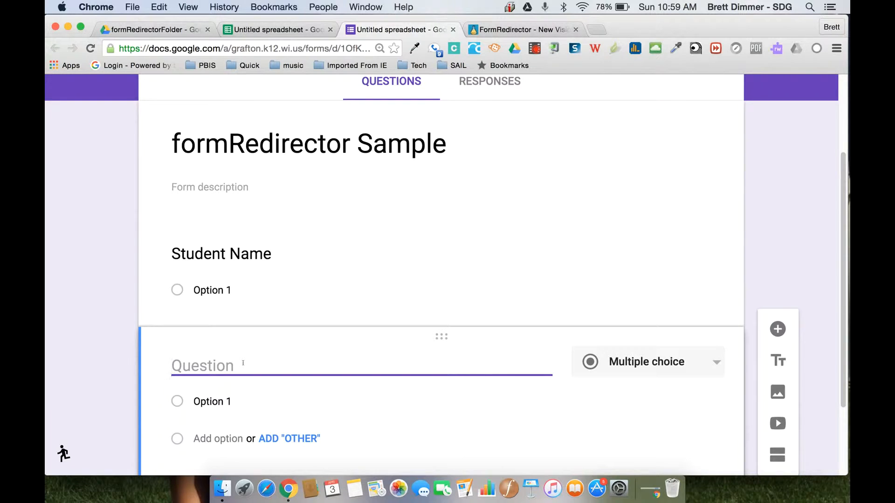
type("Tone")
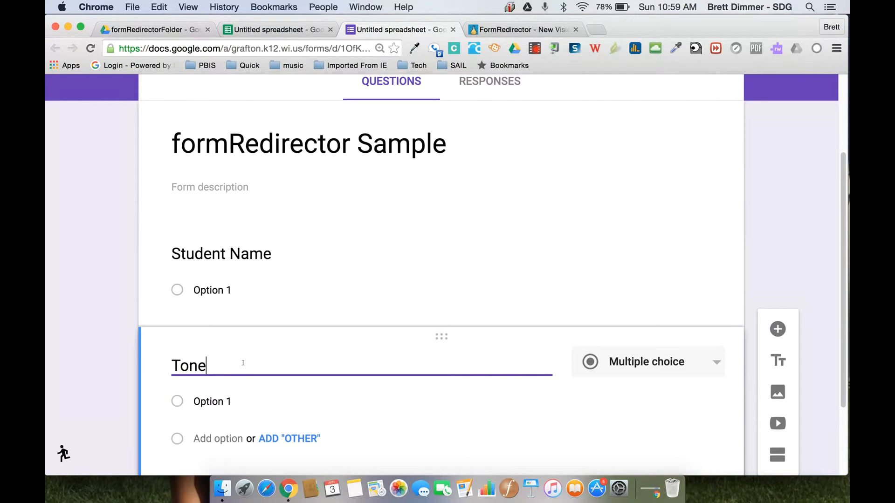
Give the Tone question answer choices 4, 3, 2, 1 and make it required
left_click(209, 402)
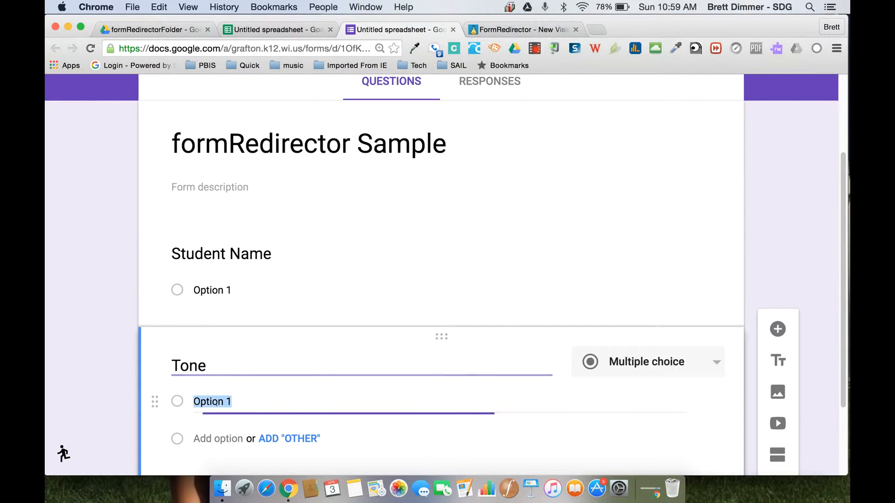
type("4")
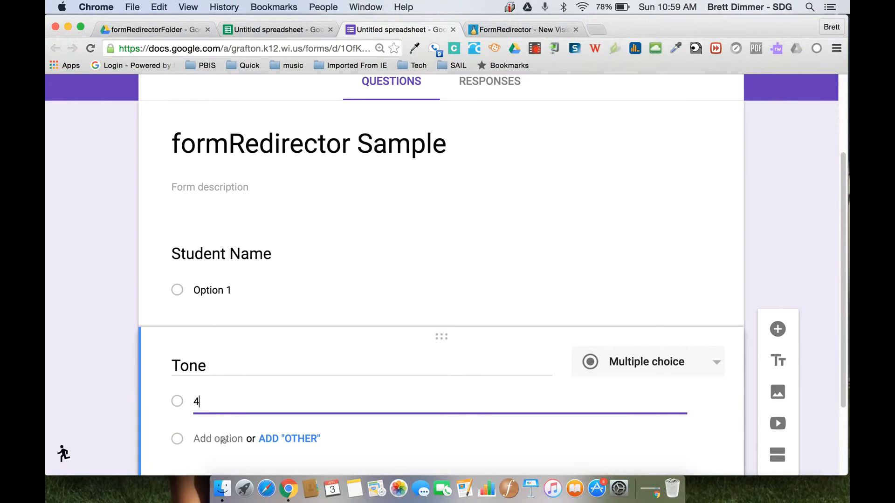
left_click(224, 437)
type("3")
scroll(284, 374, "down", 2)
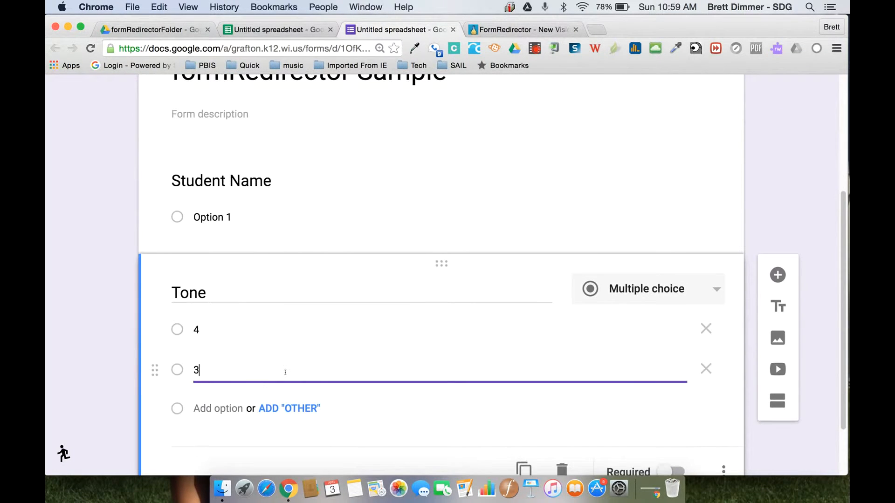
left_click(228, 411)
type("2")
scroll(230, 405, "down", 2)
left_click(228, 402)
type("1")
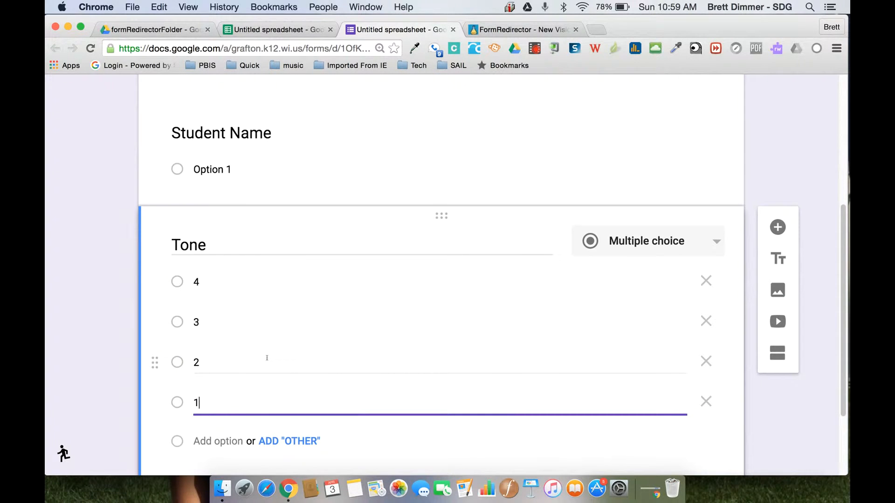
scroll(204, 356, "down", 2)
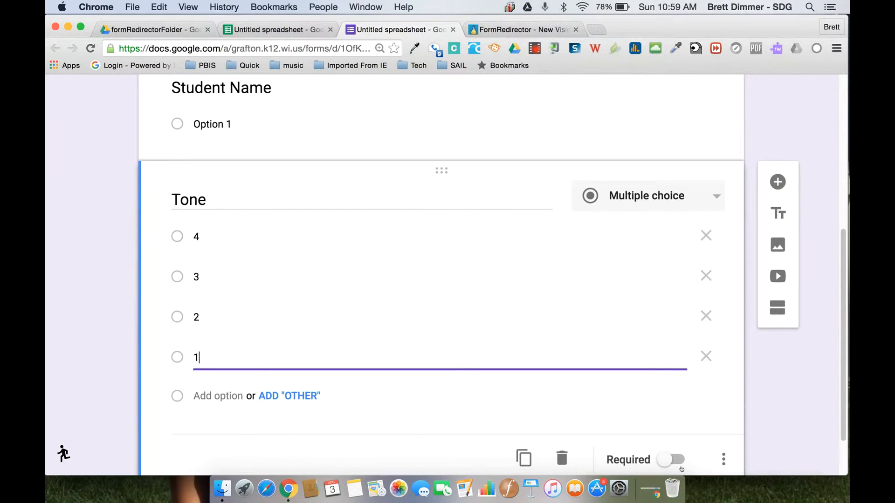
left_click(680, 460)
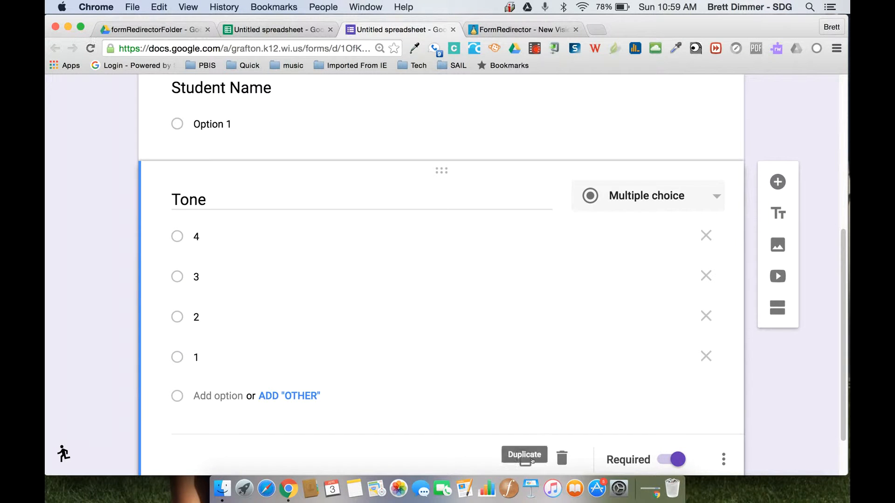
Duplicate the Tone question and rename the copy 'Pitch'
left_click(524, 461)
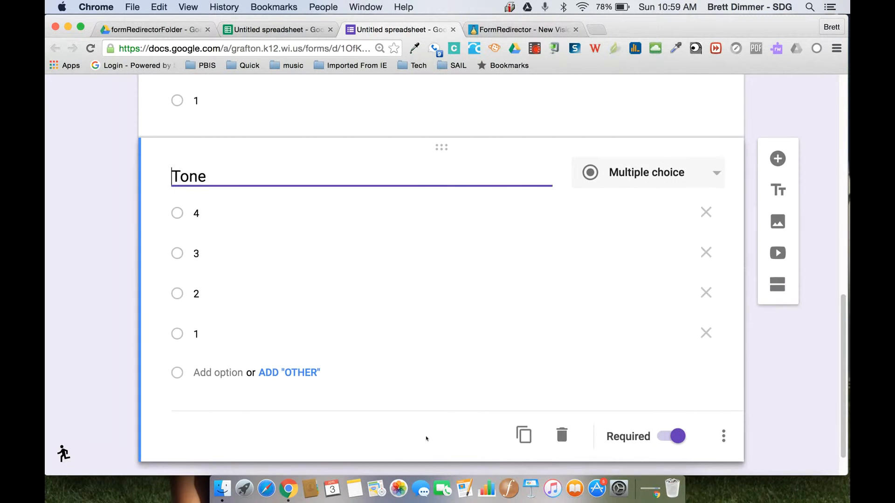
left_click(209, 171)
key("BackSpace")
key("BackSpace")
key("BackSpace")
key("BackSpace")
type("Pitch")
left_click(84, 219)
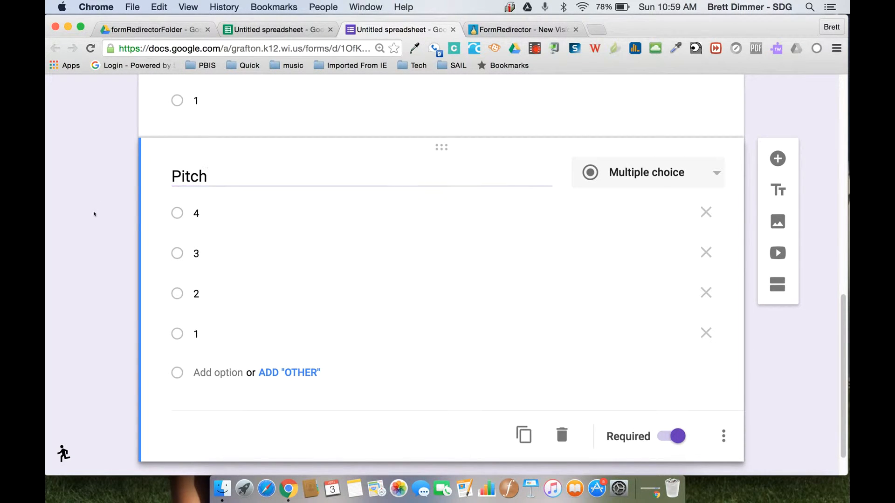
Make the Student Name question required, then return to the linked spreadsheet
scroll(96, 214, "down", 1)
scroll(96, 214, "up", 2)
scroll(95, 213, "up", 10)
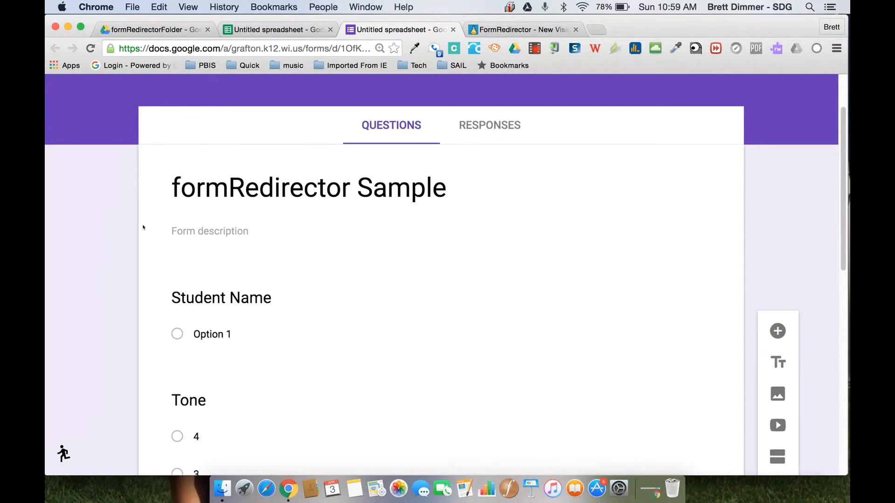
left_click(515, 338)
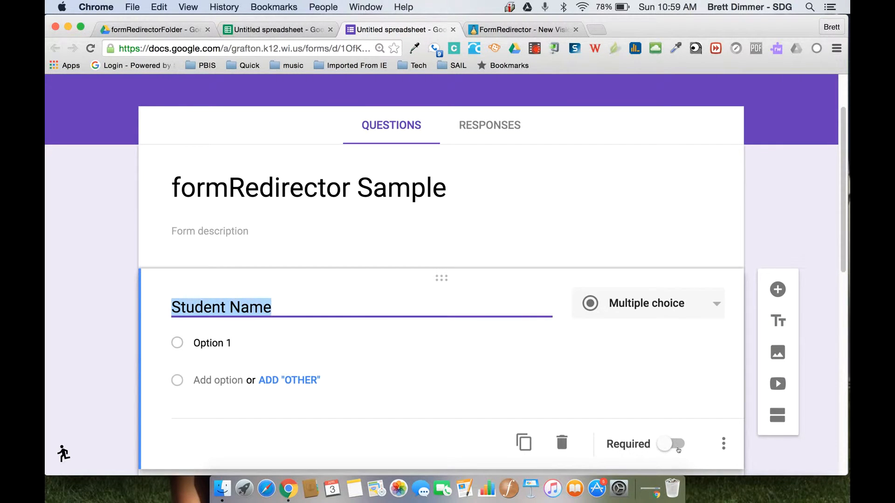
left_click(675, 446)
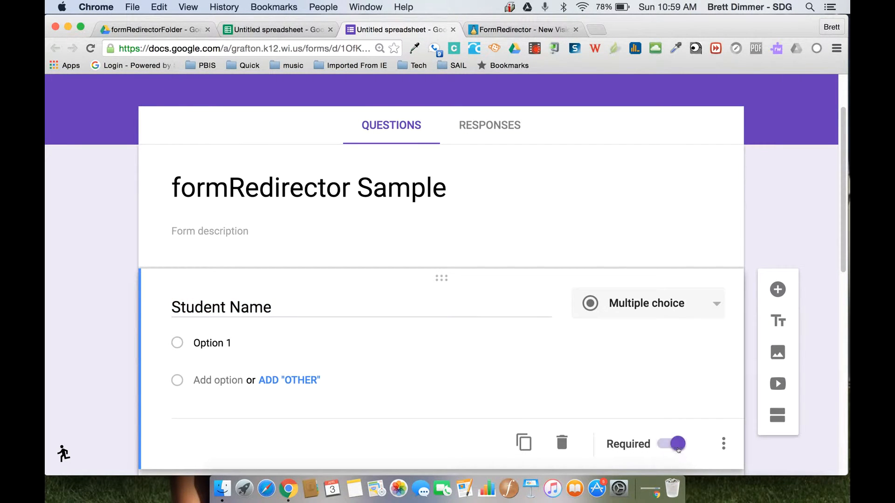
left_click(278, 31)
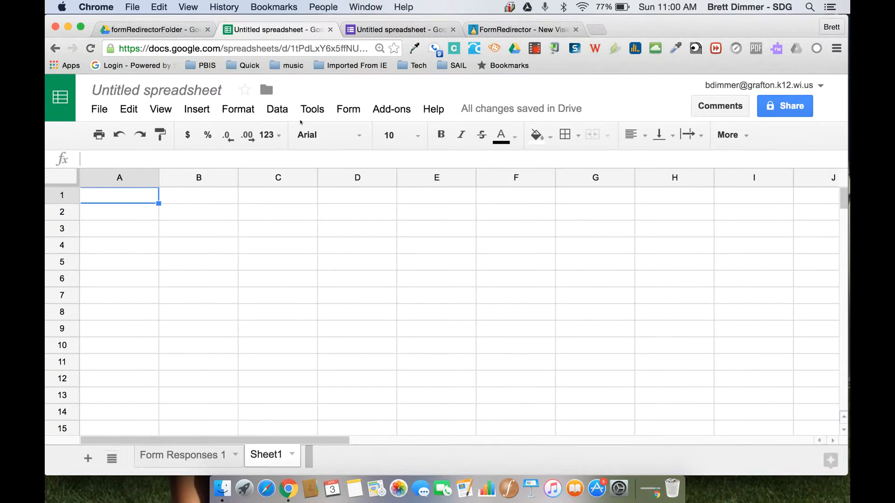
Rename the spreadsheet to formRedirectorSample and bring up the Add-ons menu
left_click(382, 109)
left_click(382, 109)
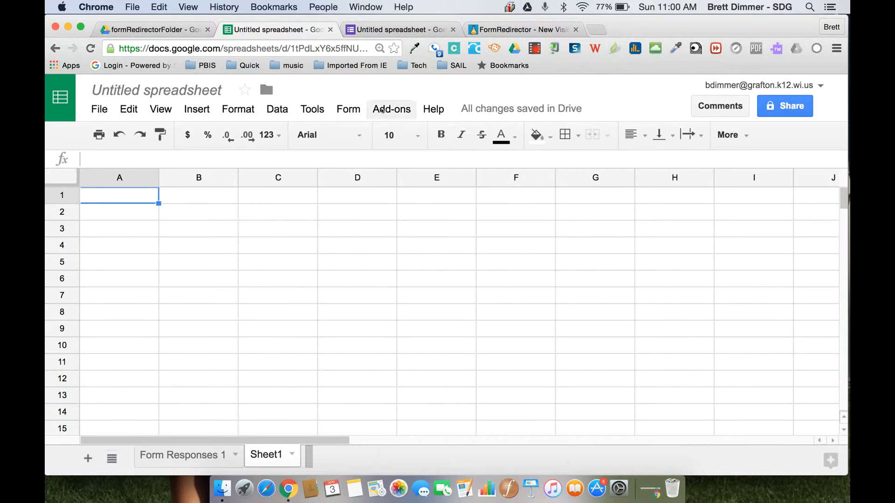
left_click(135, 91)
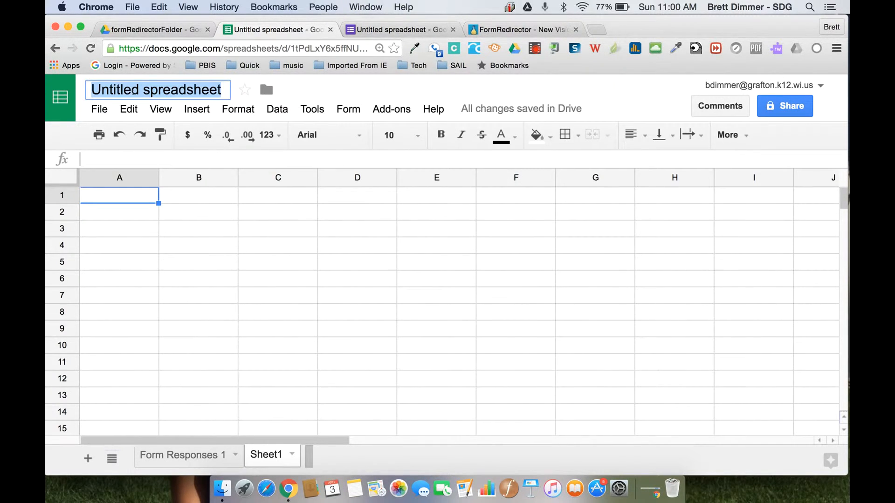
type("formD")
key("BackSpace")
type("Redirector")
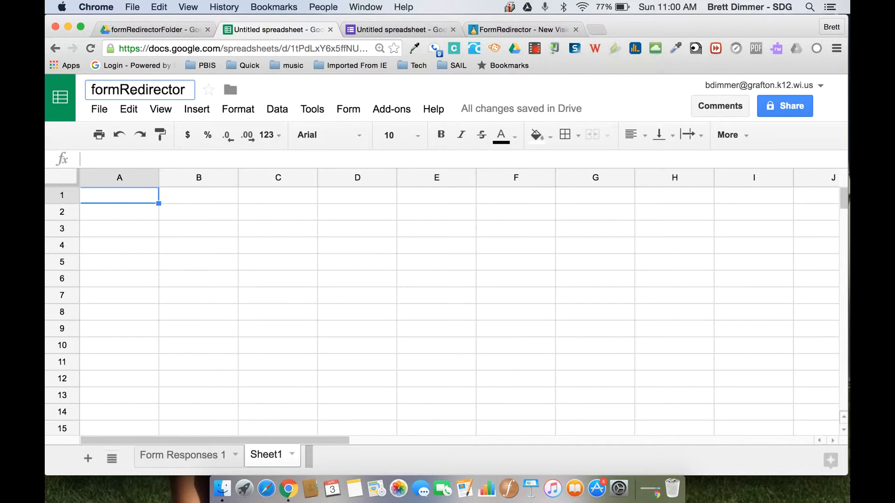
type("Sample")
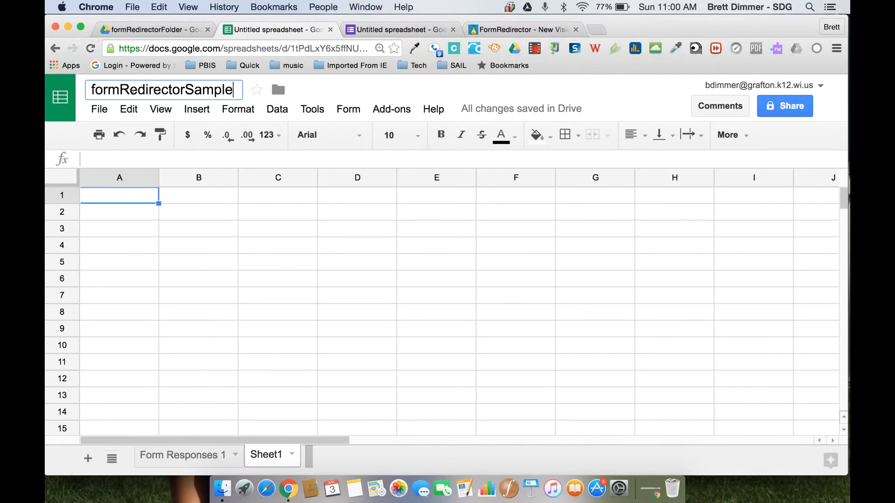
key("Return")
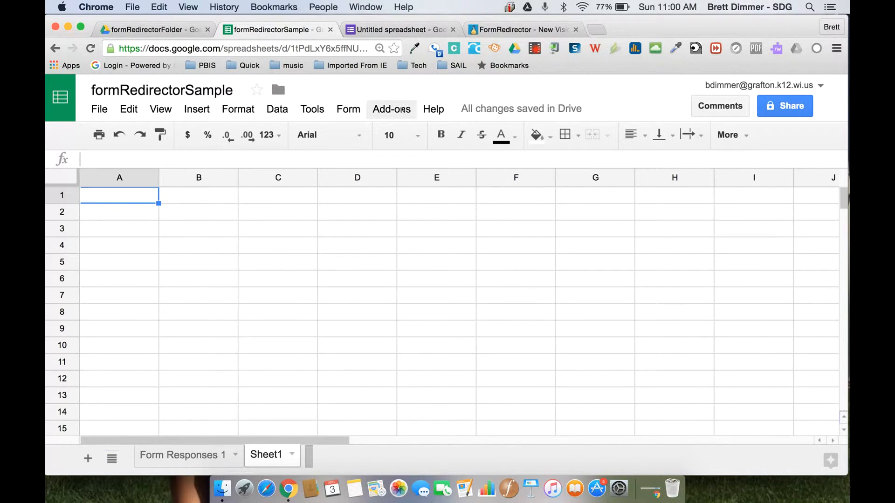
left_click(401, 109)
Launch Doctopus, choose distributing Drive resources to a roster, and pick '--Build a new roster'
mouse_move(419, 179)
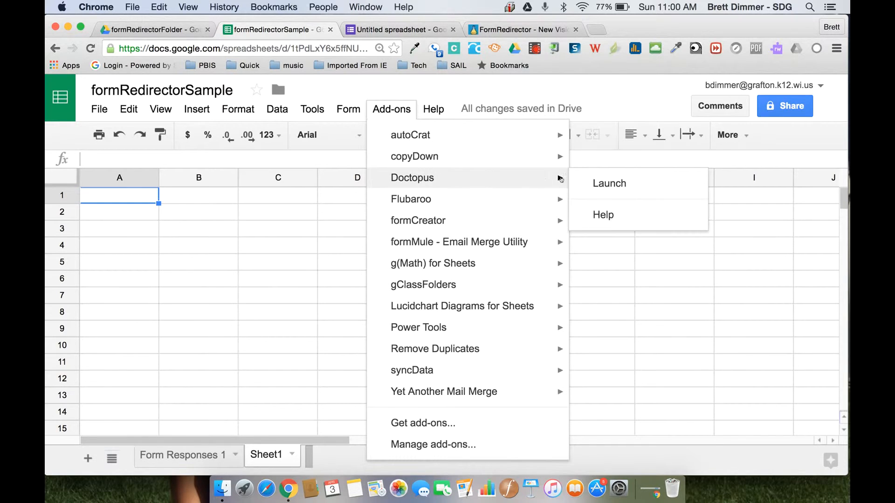
left_click(605, 185)
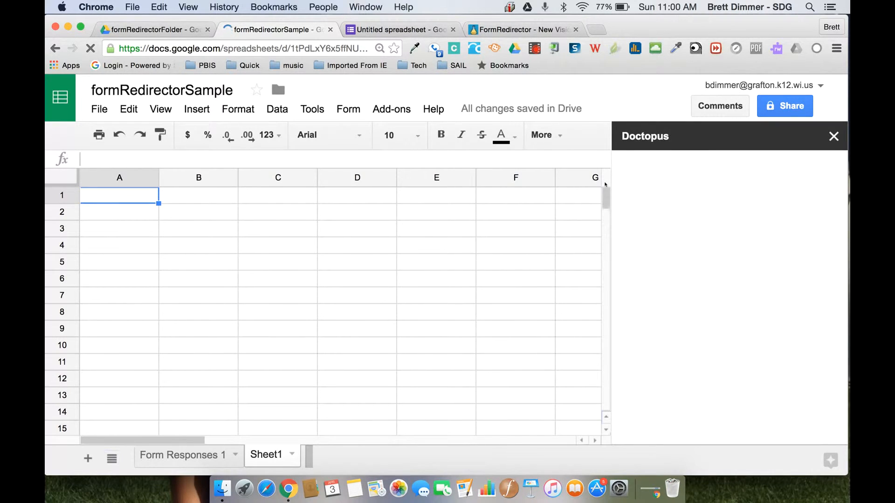
left_click(659, 185)
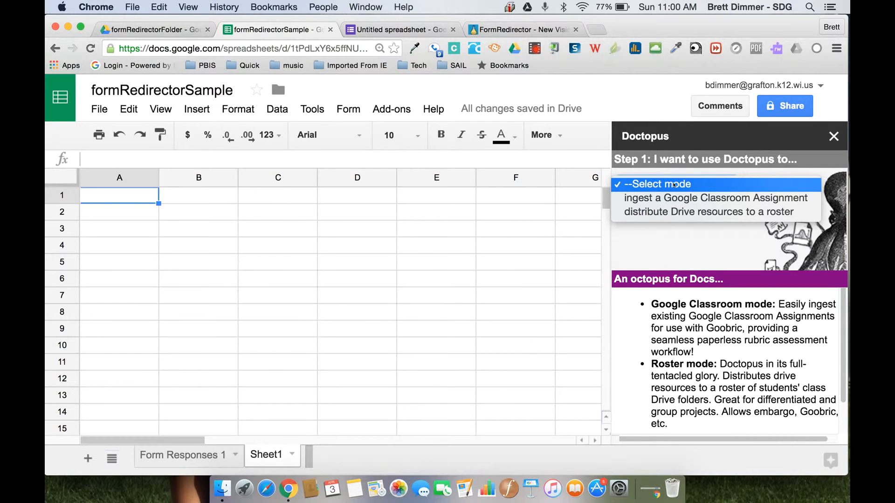
left_click(674, 212)
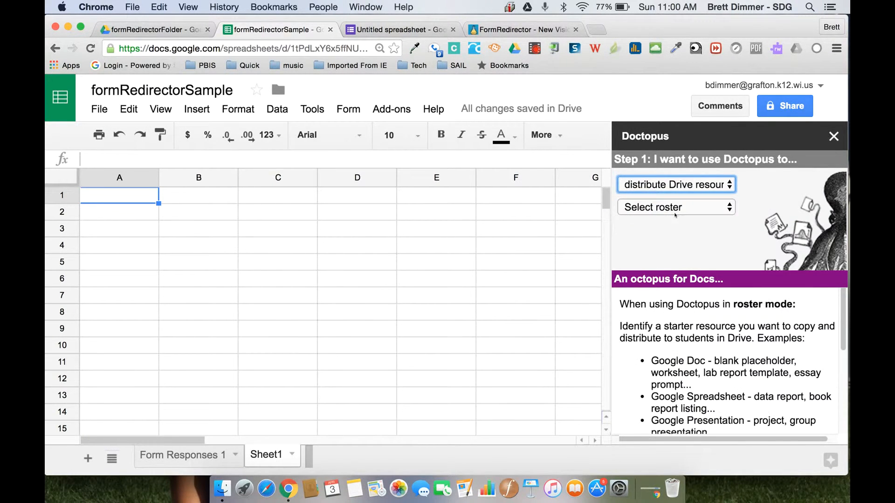
left_click(675, 214)
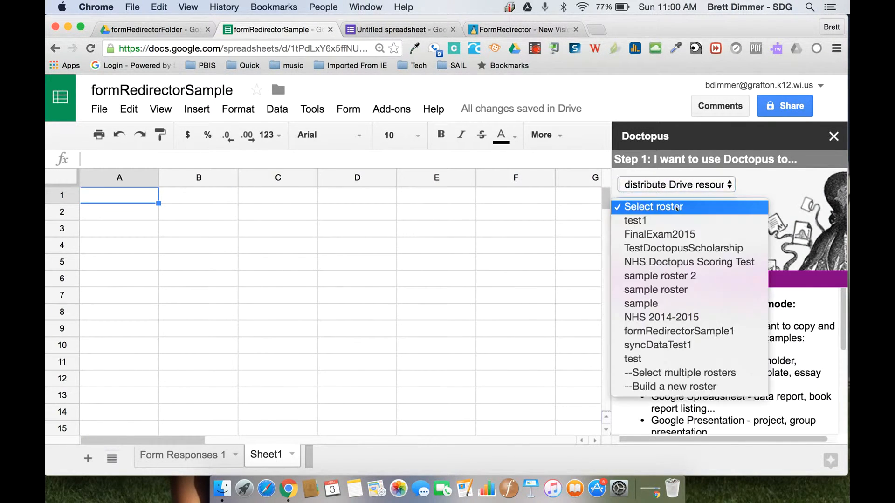
left_click(690, 384)
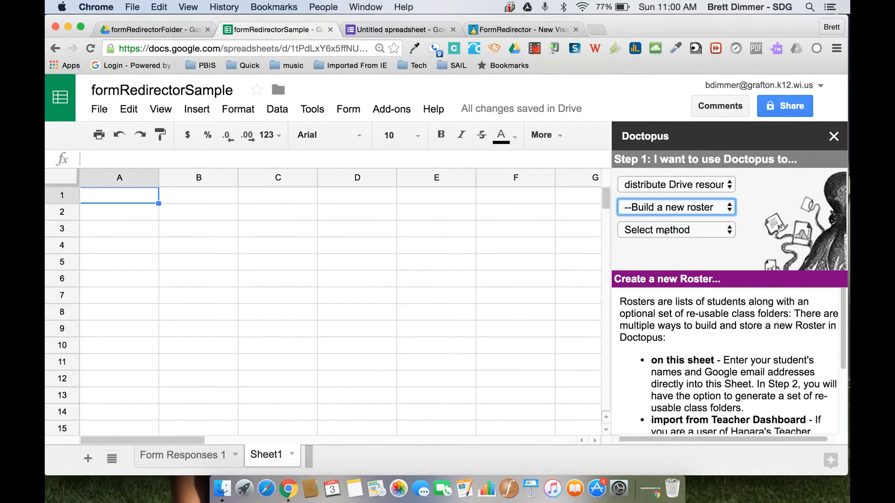
left_click(665, 229)
Create the New Roster sheet and enter the first student's first name, last name and e-mail in row 2
left_click(667, 242)
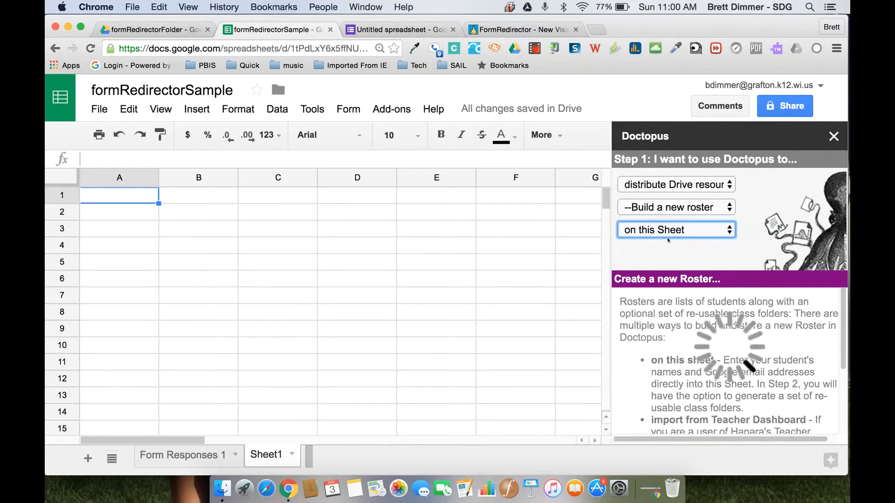
left_click(670, 254)
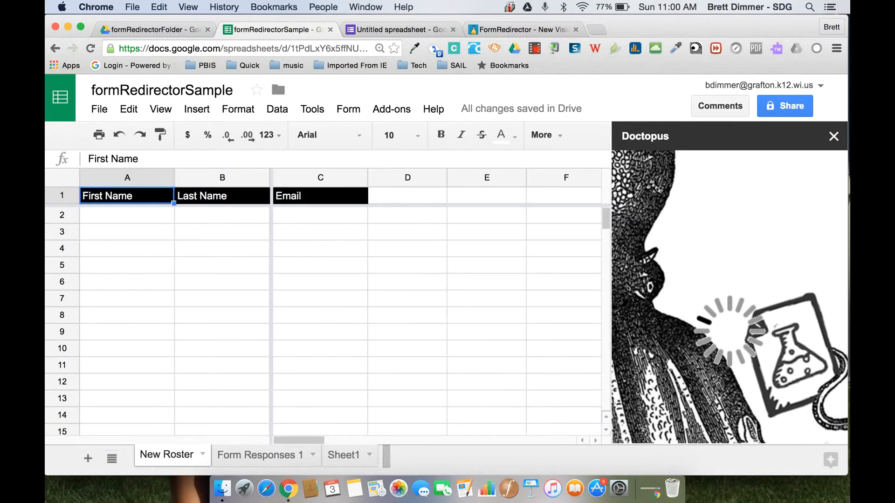
left_click(128, 218)
key("Tab")
key("Tab")
key("Return")
Enter the second student's first name, last name and e-mail in row 3
key("Tab")
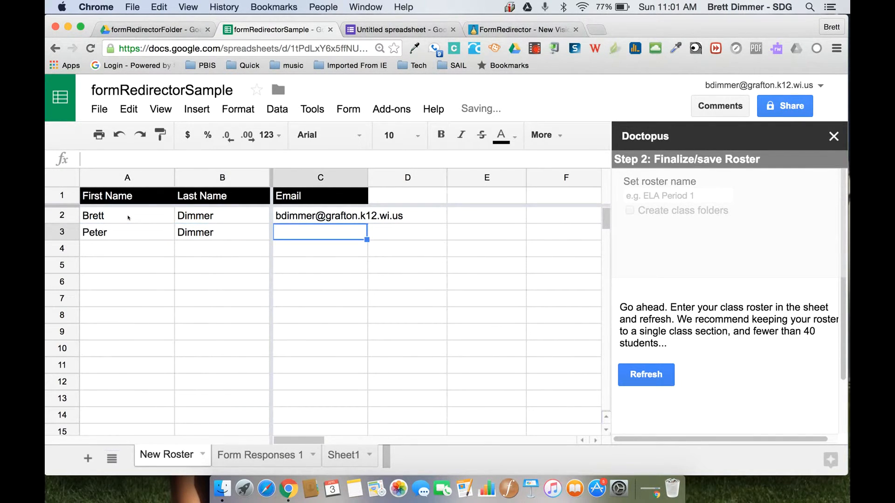
type("p")
key("BackSpace")
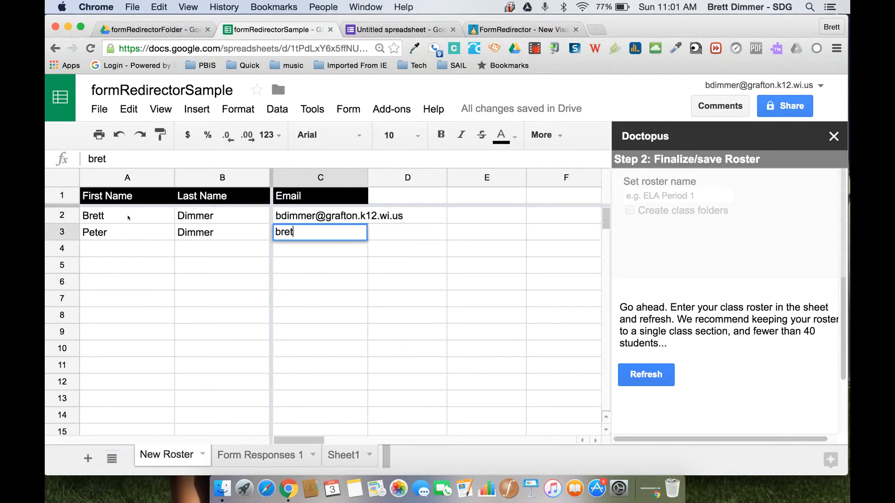
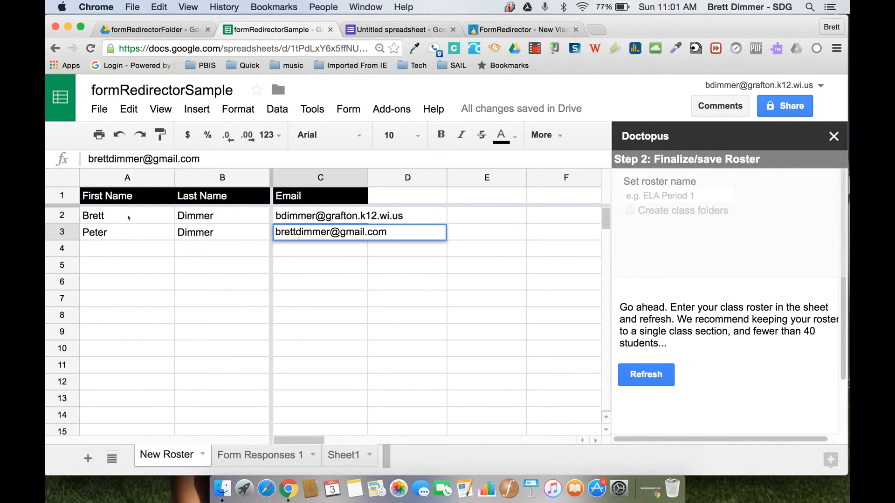
key("Return")
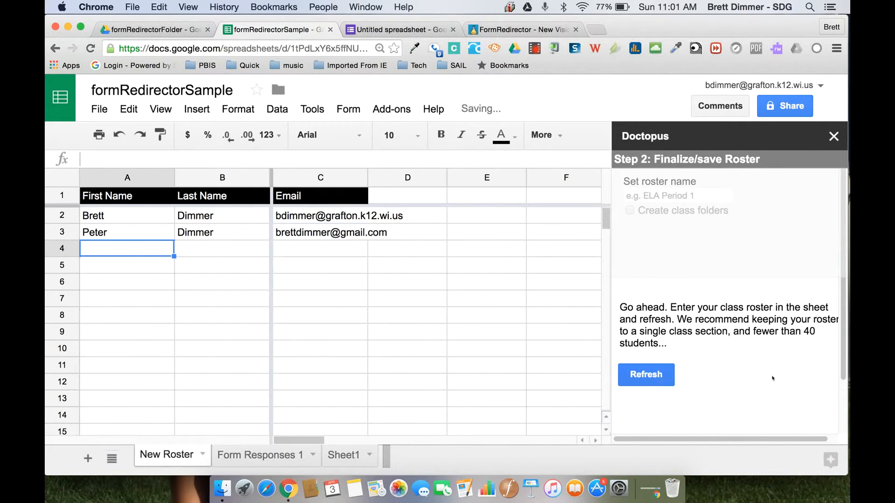
Refresh Doctopus, name the roster formRedirectorSample, turn off class folders, and save the roster
left_click(671, 378)
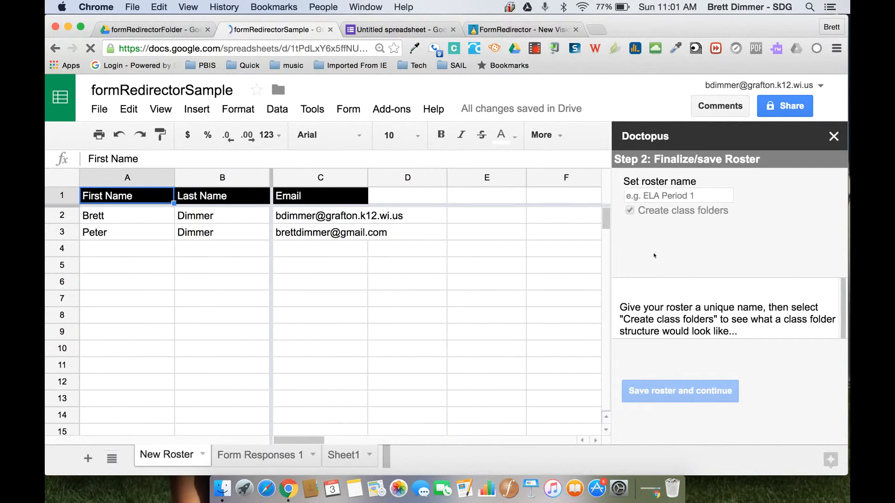
left_click(664, 196)
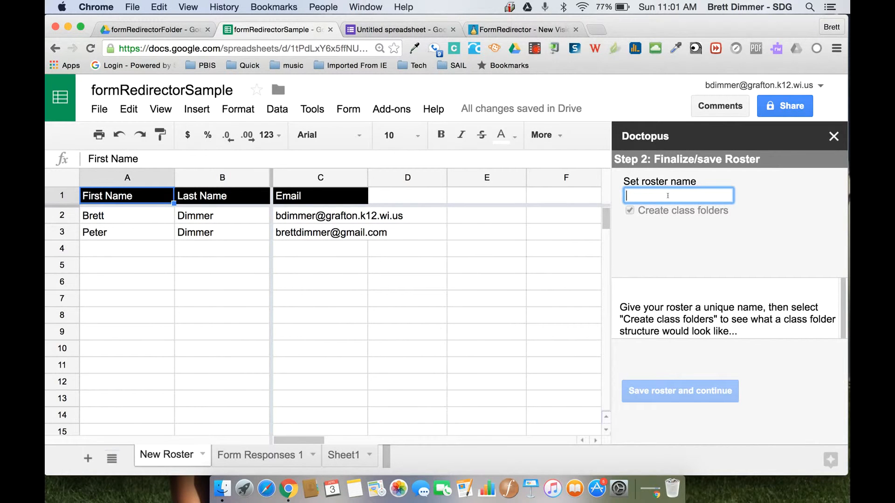
type("formRedire")
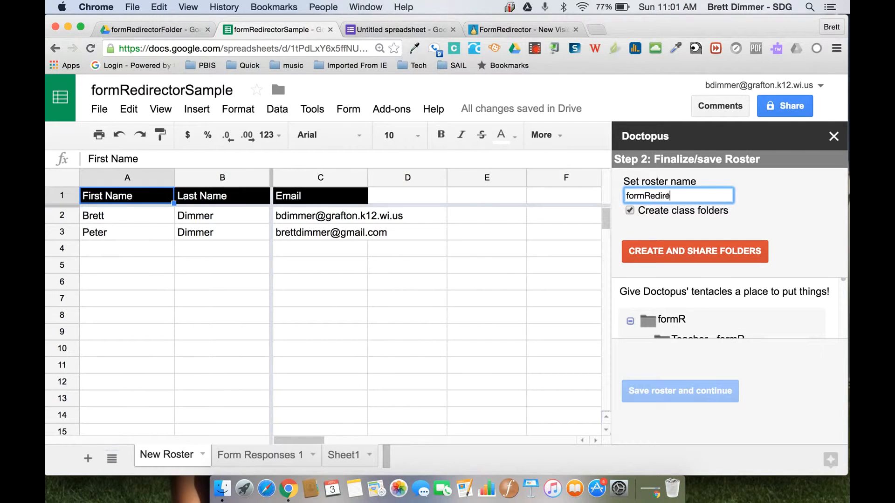
type("ctorSamp")
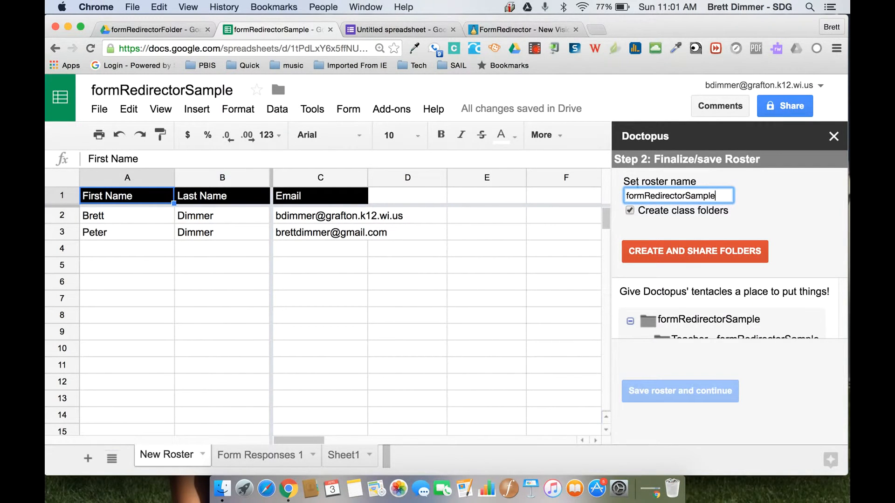
type("le")
left_click(630, 211)
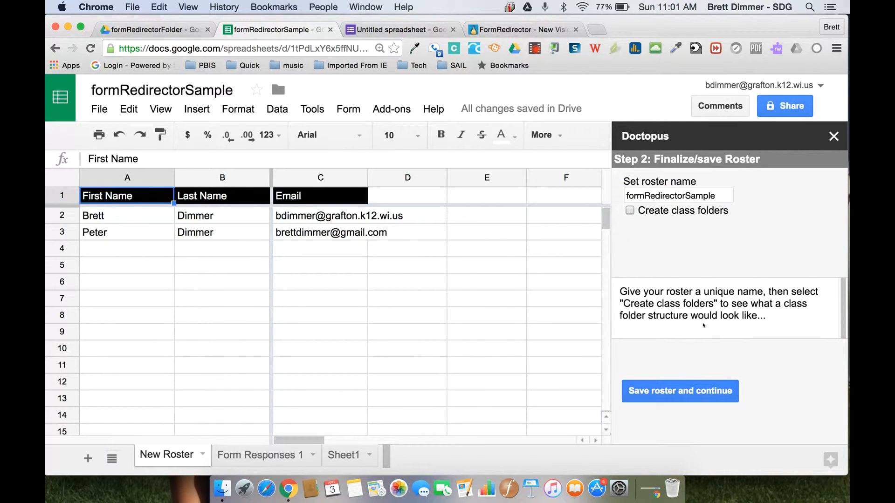
left_click(703, 401)
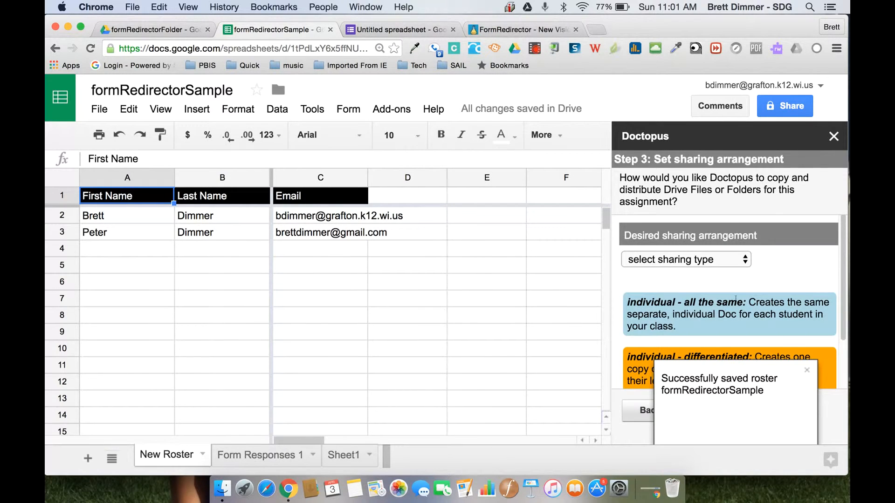
Choose 'individual - all the same' sharing with 'allow comment only' student access, then save
left_click(718, 261)
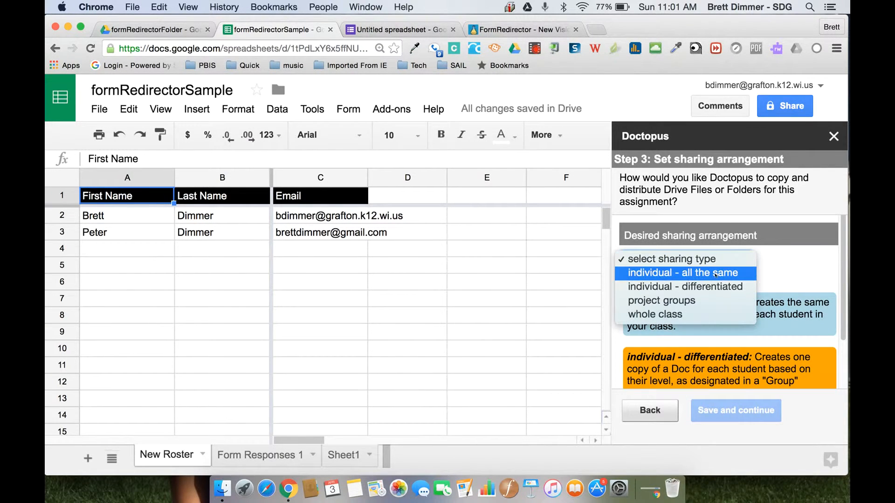
left_click(714, 274)
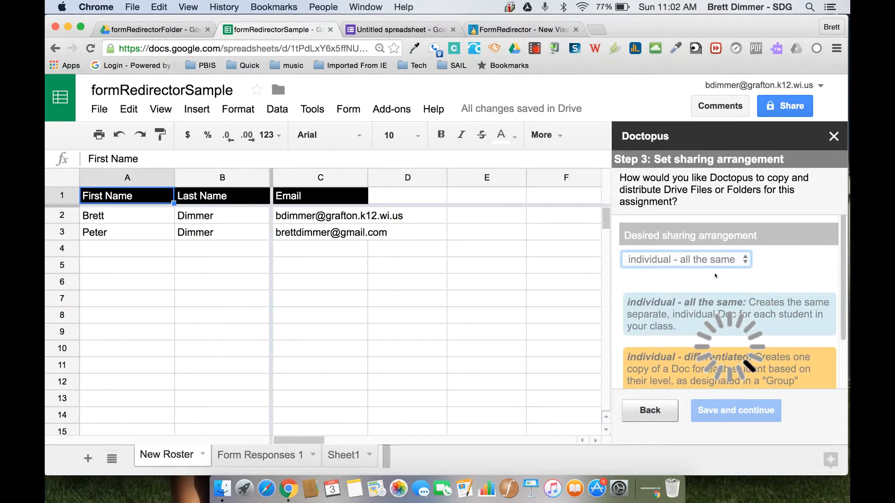
scroll(771, 286, "down", 5)
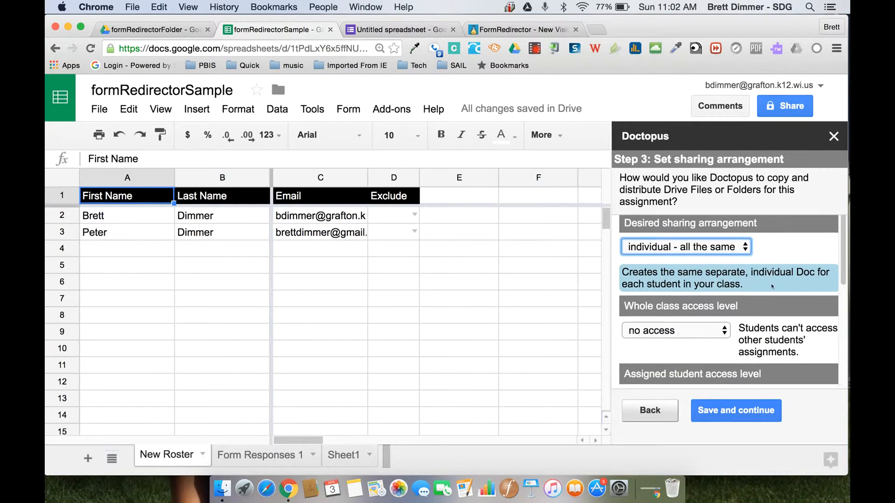
scroll(771, 285, "down", 3)
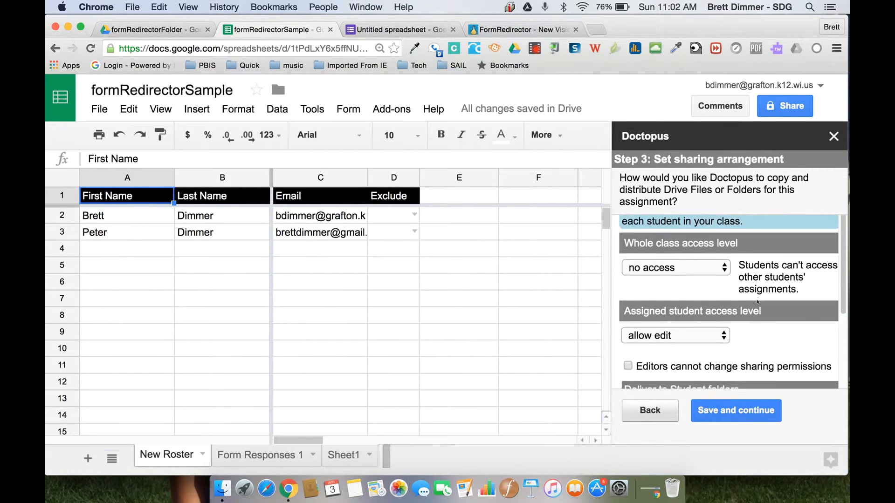
left_click(699, 283)
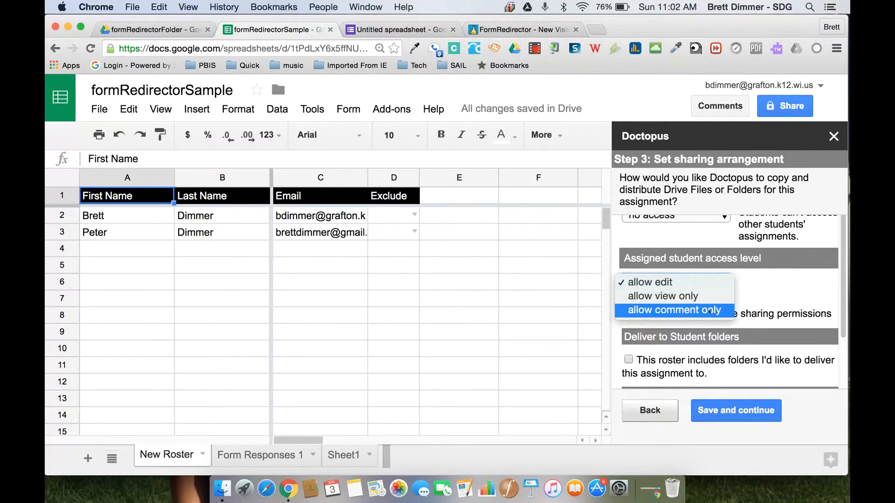
key("Return")
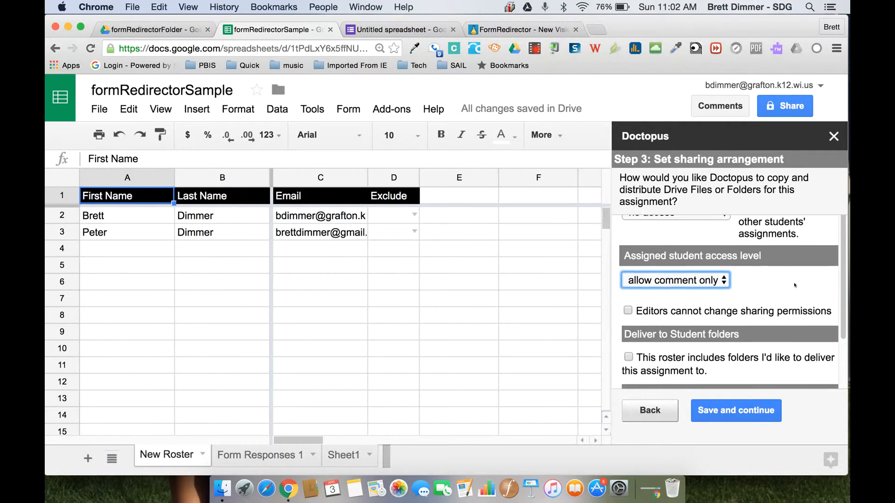
scroll(794, 285, "down", 3)
scroll(795, 286, "down", 5)
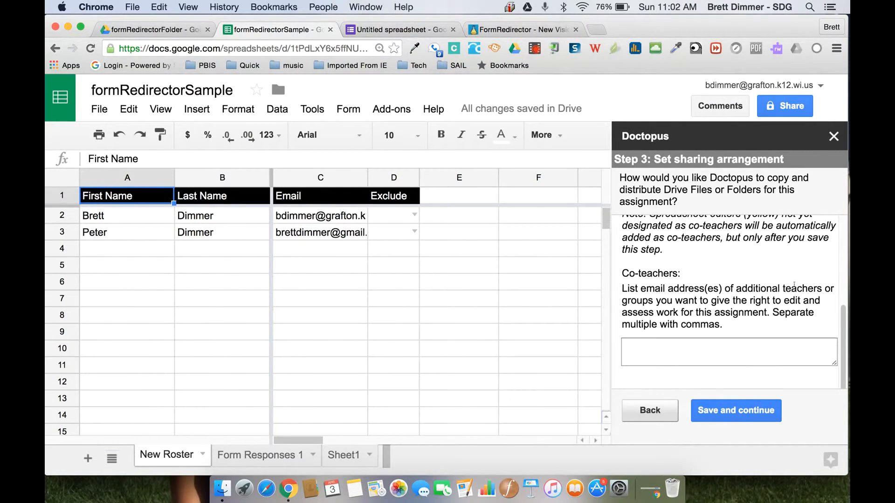
left_click(759, 409)
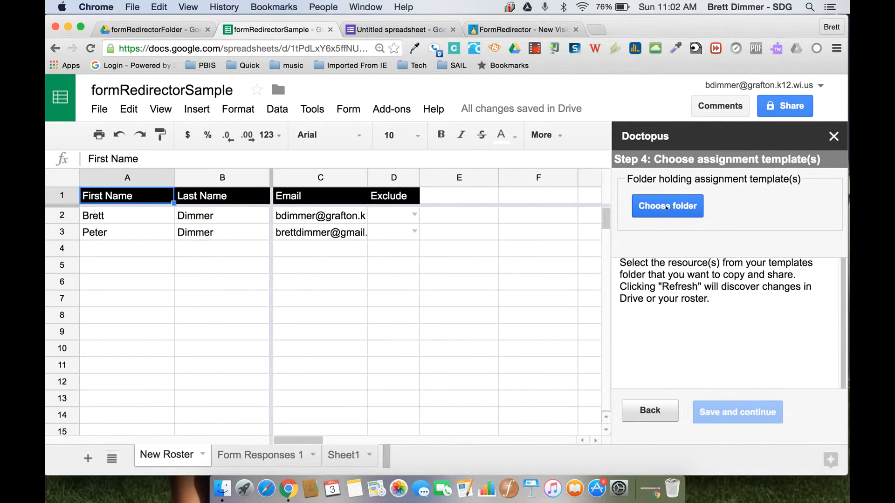
Choose Google Presentations as the Doctopus template folder
left_click(667, 206)
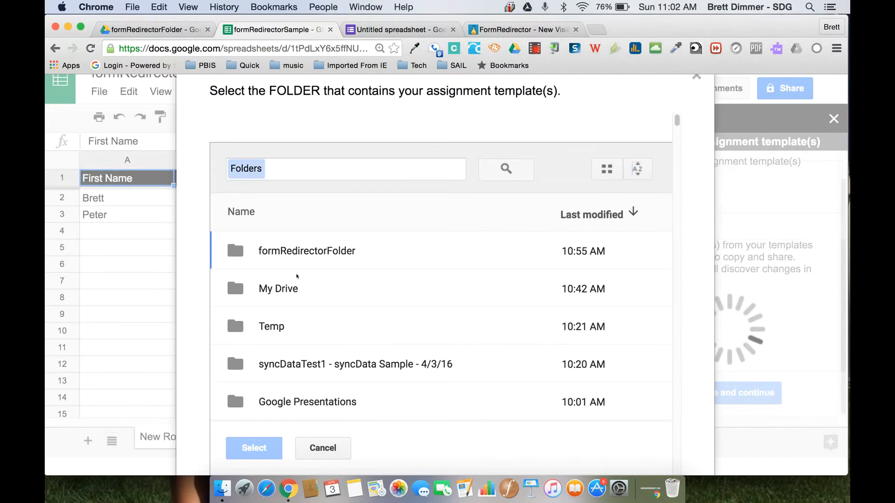
double_click(287, 393)
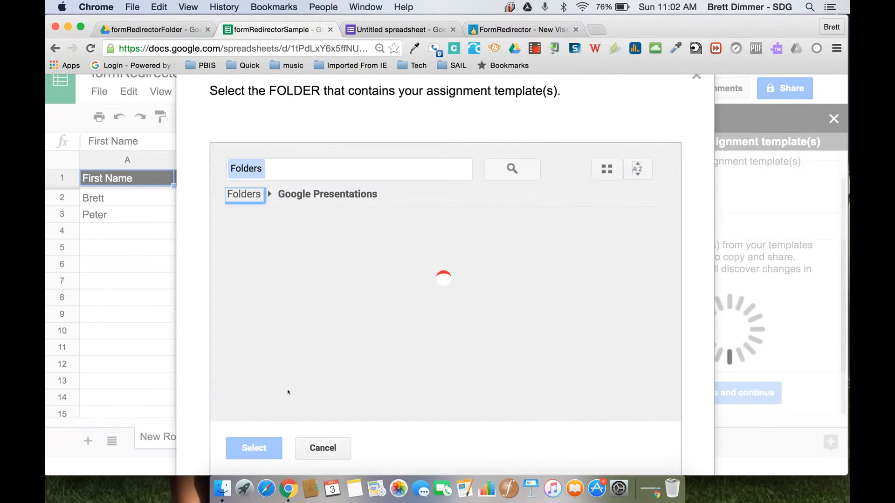
scroll(404, 353, "down", 1)
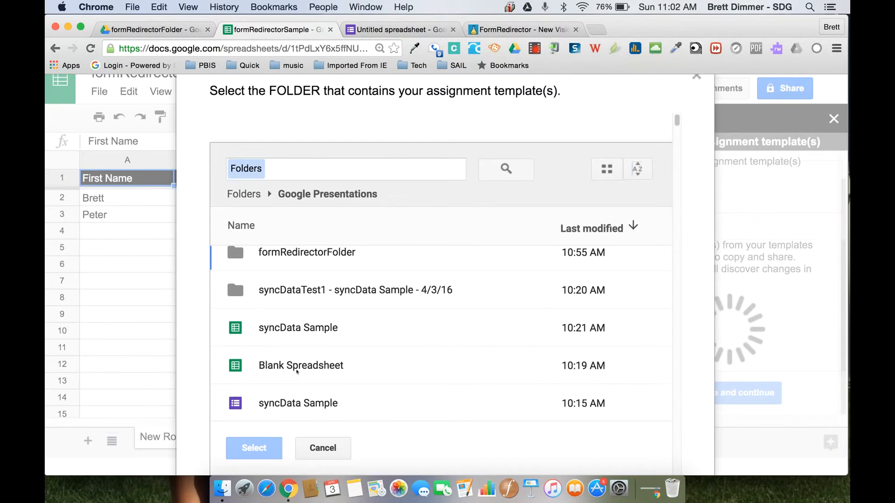
left_click(251, 195)
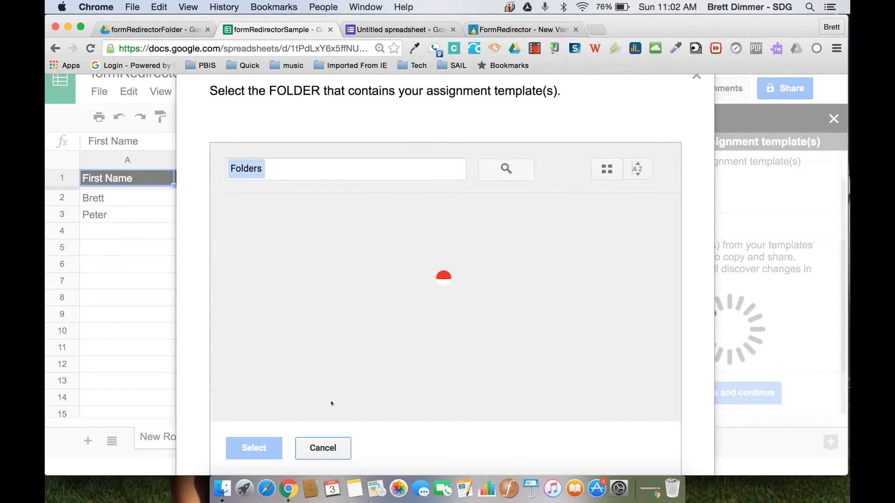
left_click(254, 448)
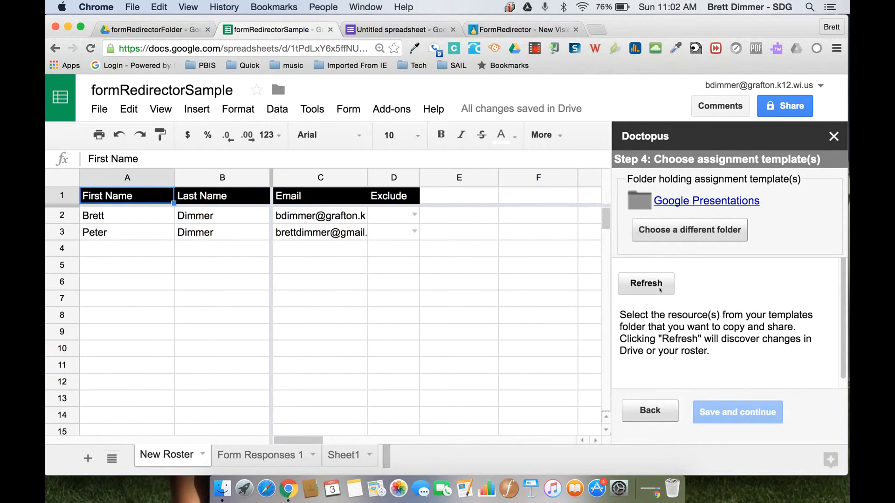
Refresh the template list and pick 'Spreadsheet - Blank Spreadsheet' as the assignment template
left_click(646, 284)
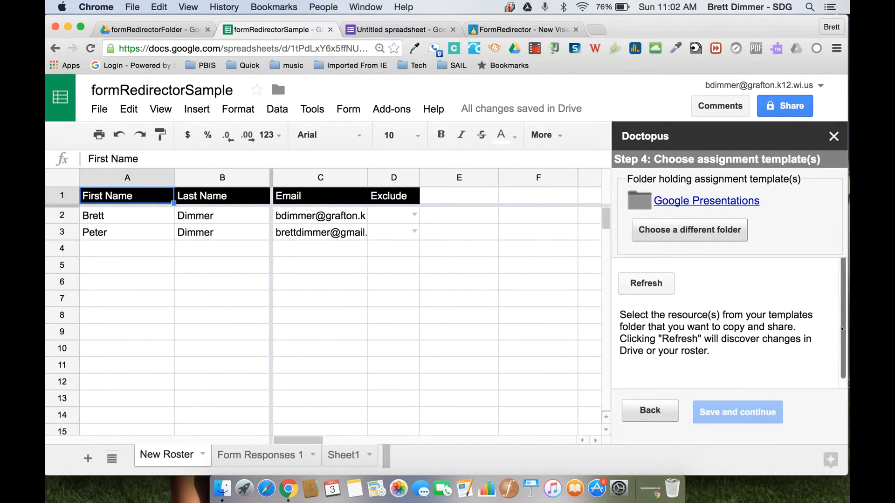
scroll(793, 345, "down", 2)
left_click(784, 362)
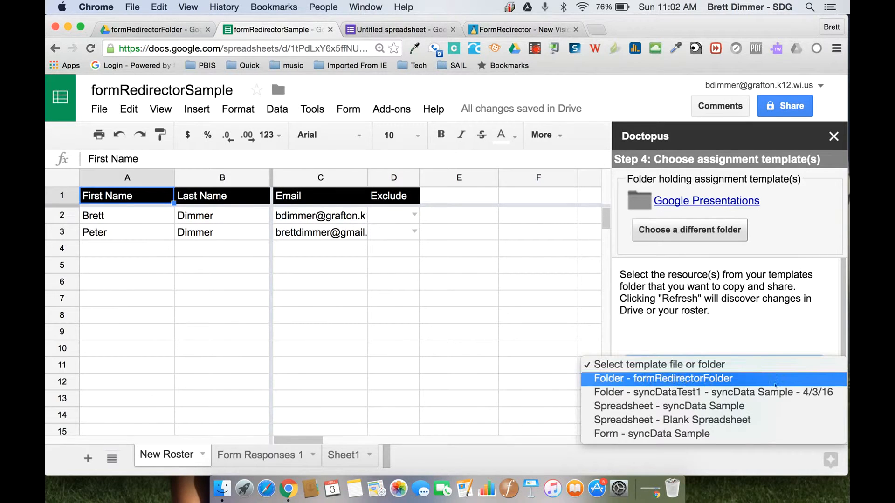
left_click(766, 418)
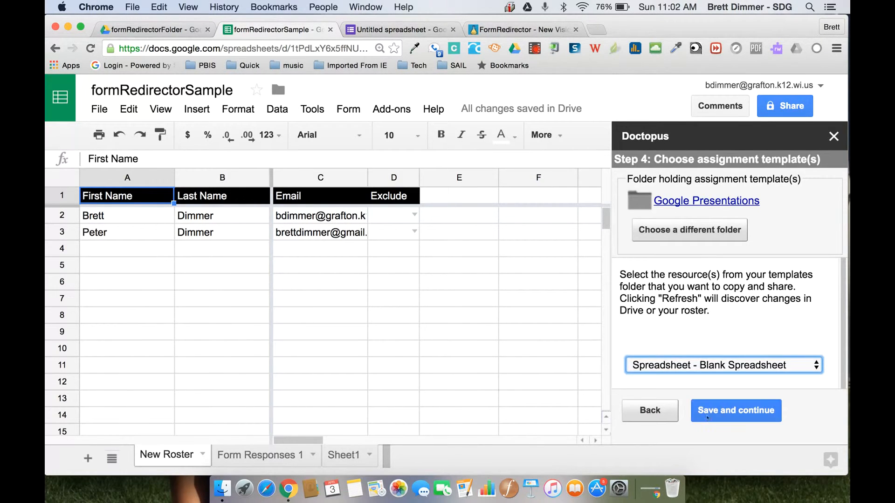
Save the template, select the existing formRedirectorFolder as the assignment folder, and continue
left_click(724, 412)
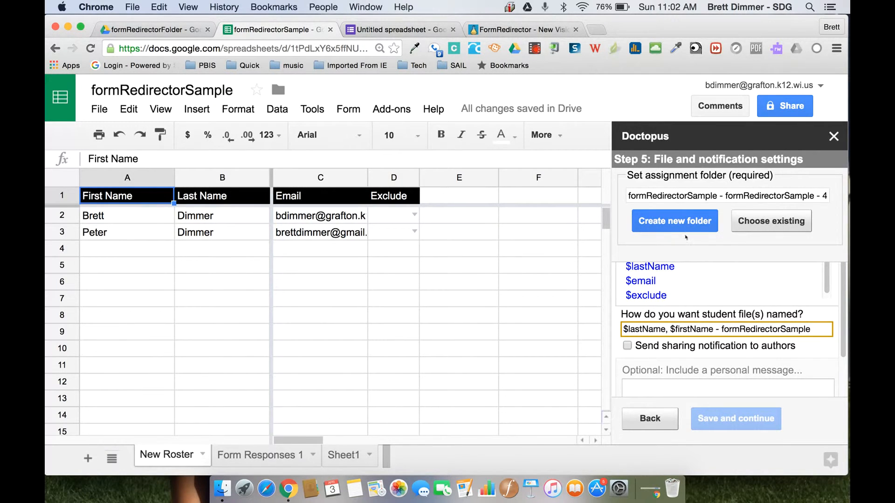
left_click(761, 221)
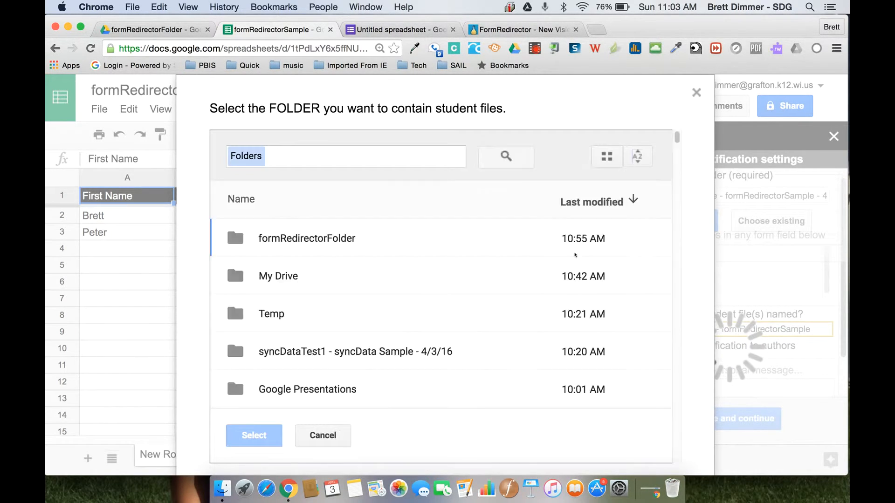
left_click(299, 240)
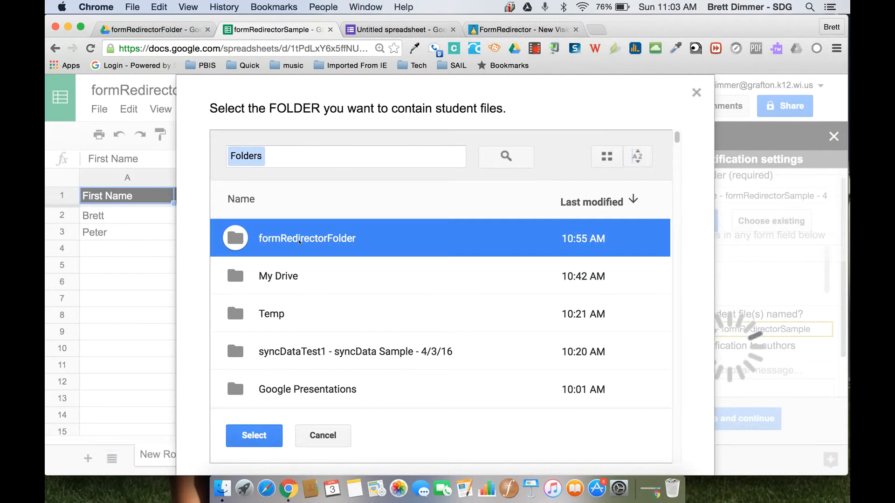
left_click(245, 444)
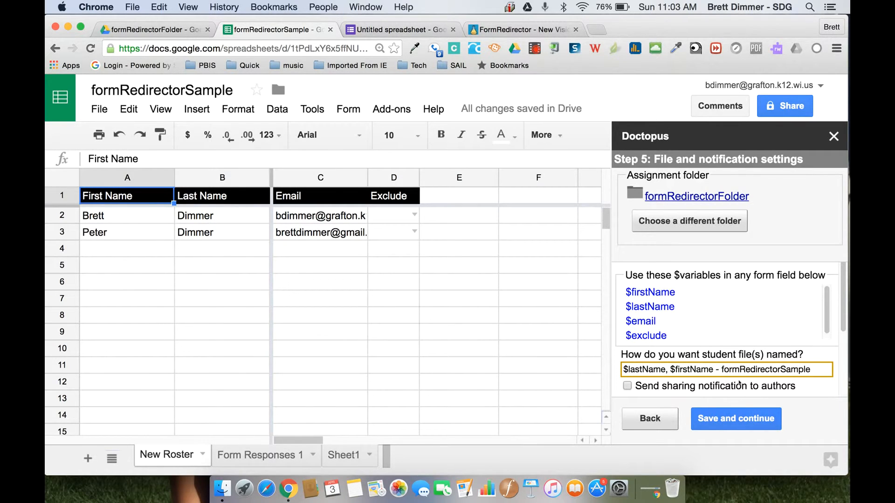
left_click(736, 418)
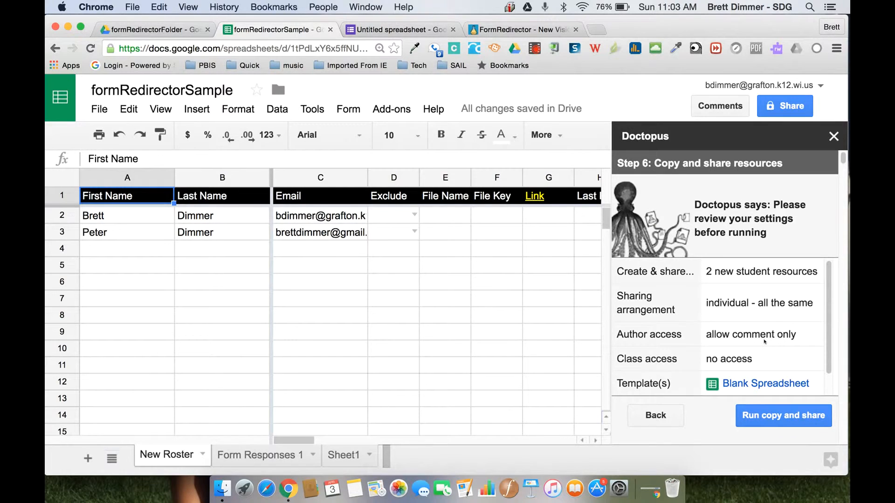
Run copy and share to create both student copies, then switch to the formRedirector Sample form
scroll(764, 342, "down", 1)
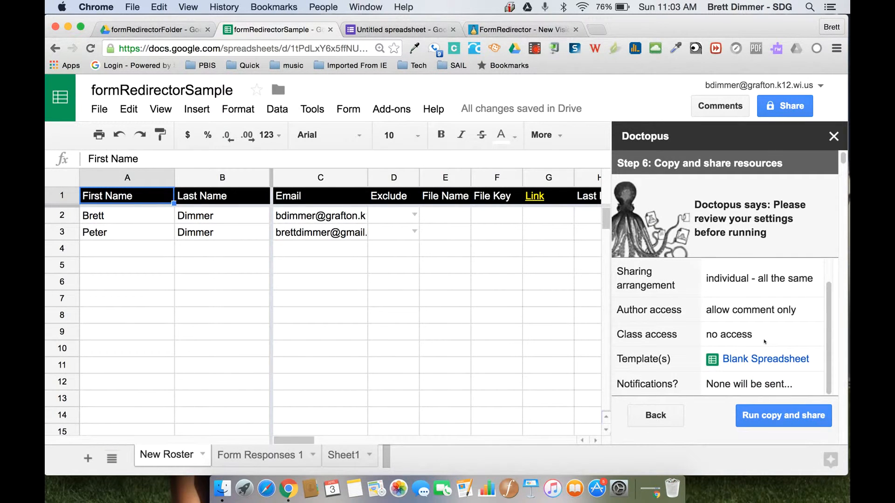
left_click(791, 418)
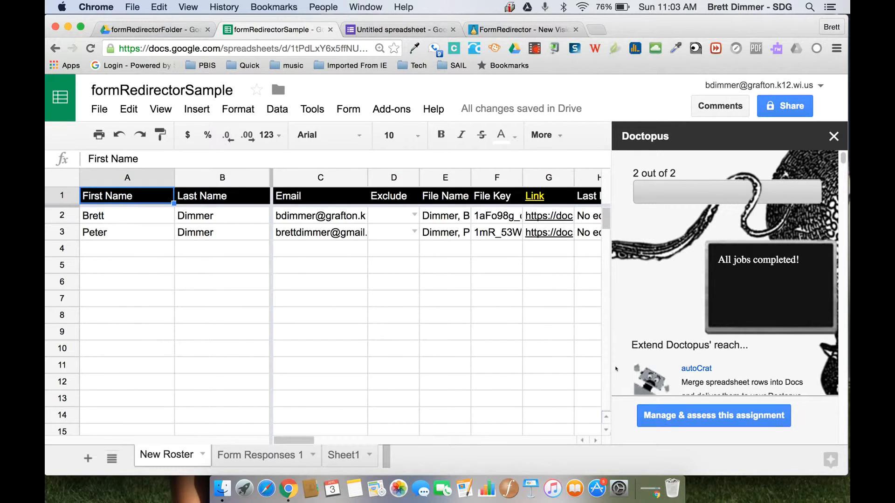
left_click(391, 29)
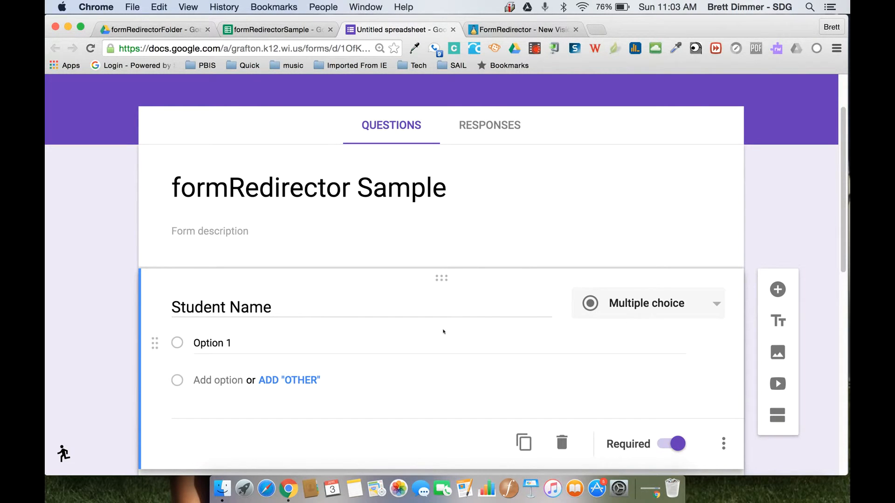
Open the formRedirector add-on, expand Multi-destination, and begin selecting a folder
scroll(539, 196, "down", 4)
scroll(539, 198, "up", 5)
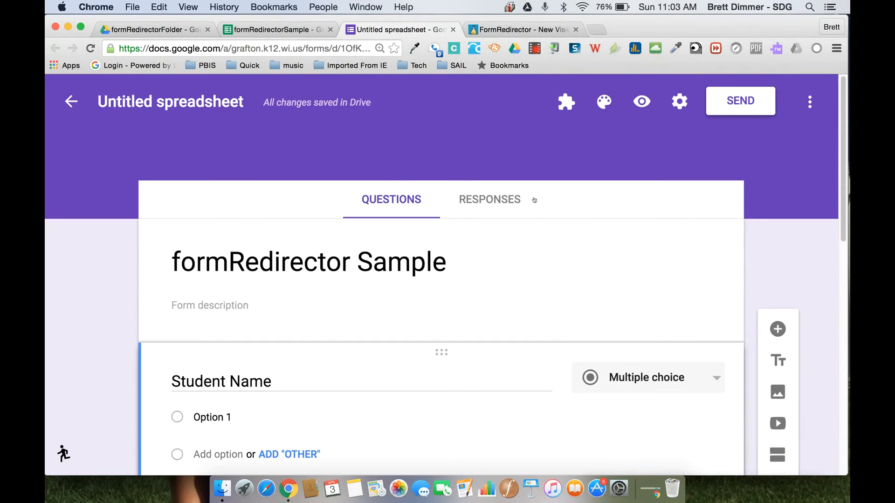
left_click(565, 102)
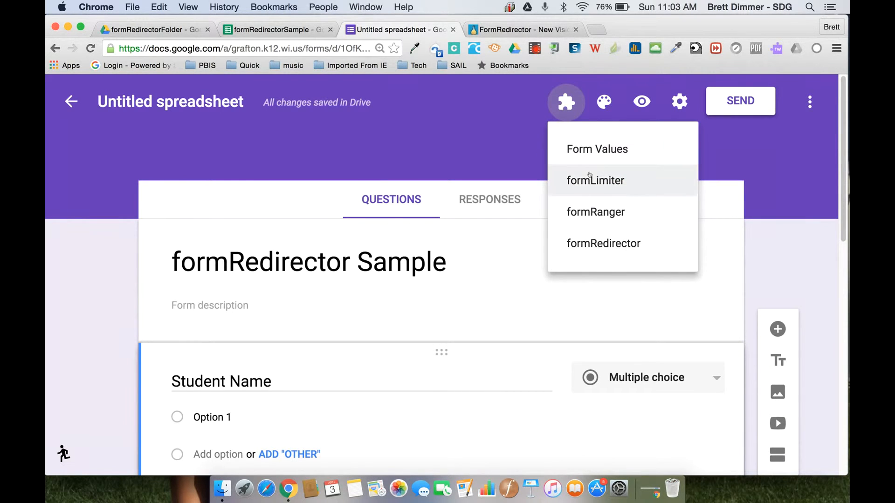
left_click(604, 250)
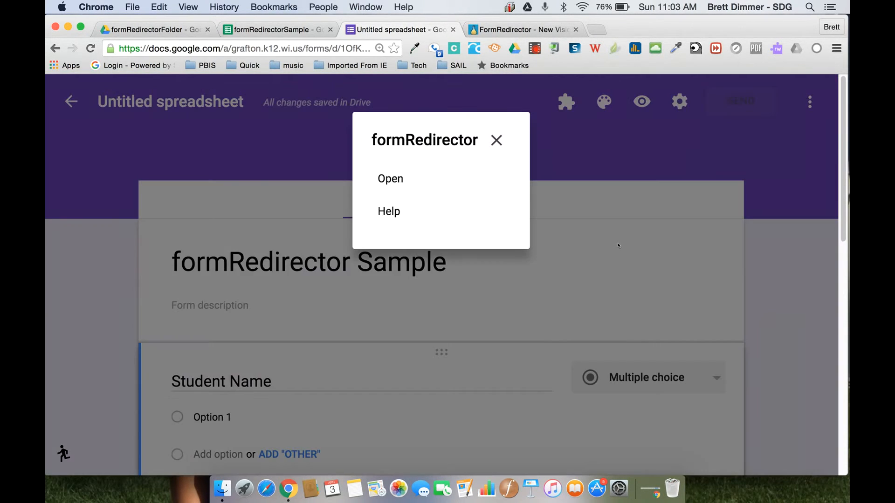
left_click(381, 180)
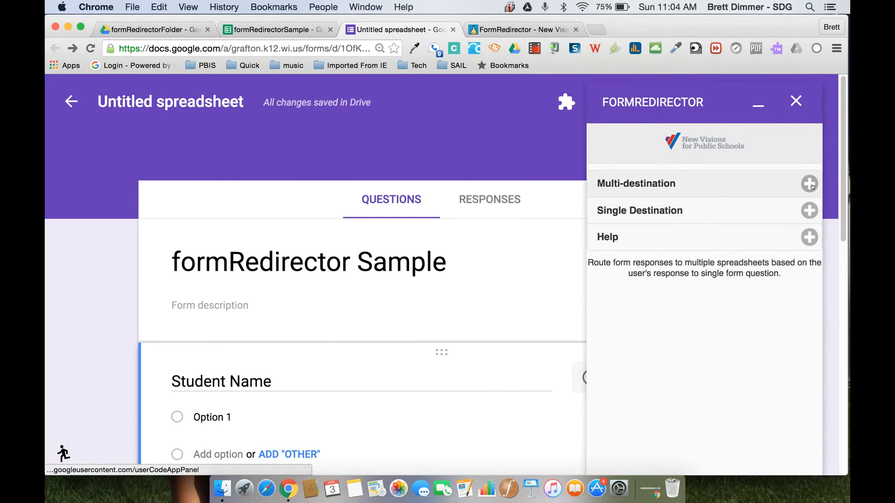
left_click(810, 184)
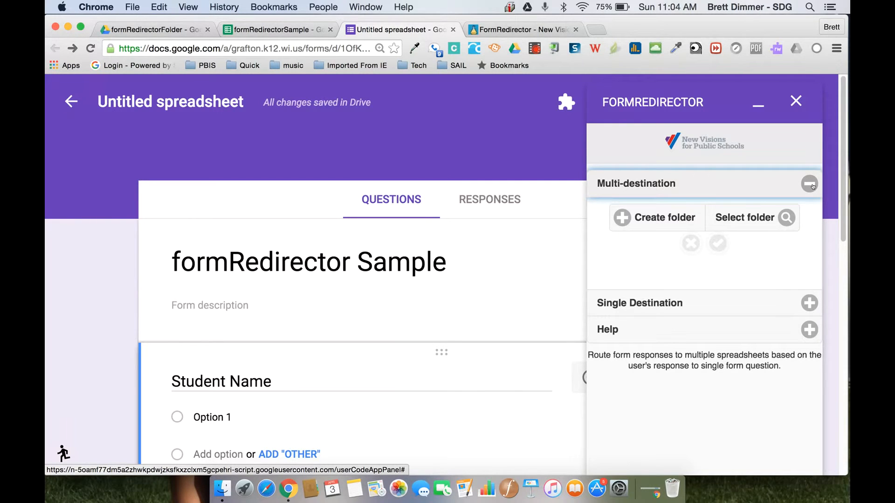
left_click(786, 218)
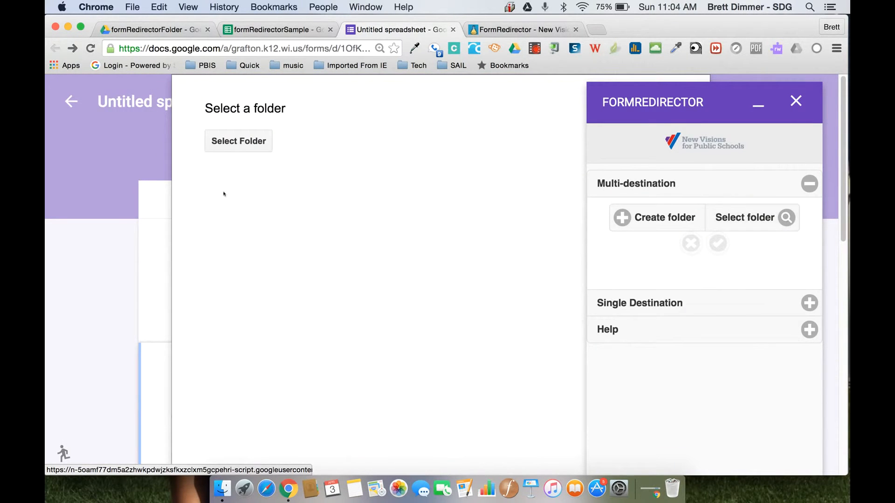
Pick formRedirectorFolder in the Drive folder browser as the multi-destination folder
left_click(235, 145)
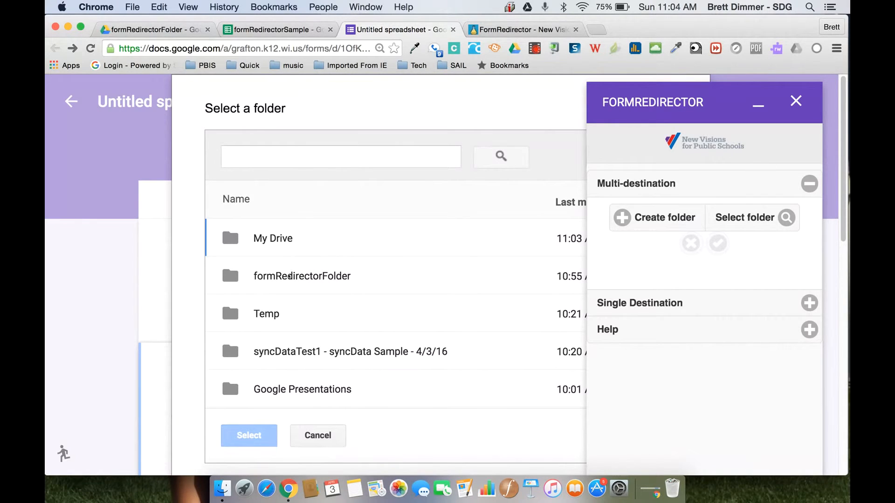
double_click(289, 279)
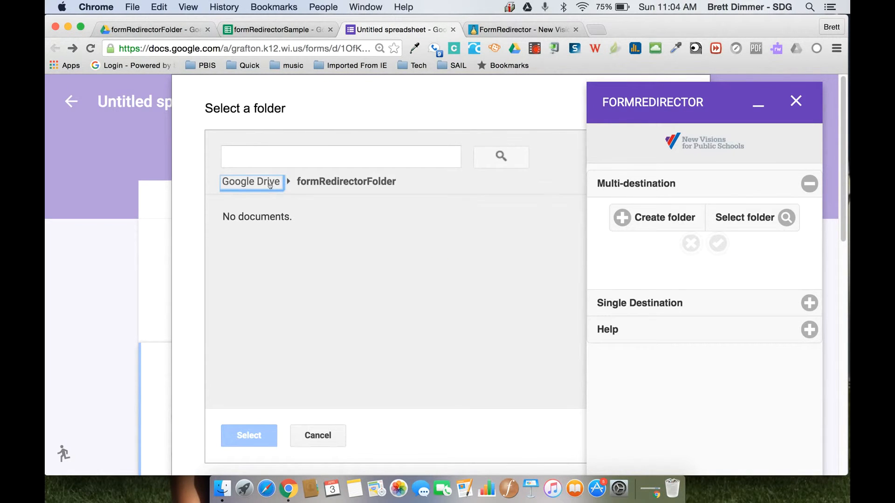
left_click(269, 185)
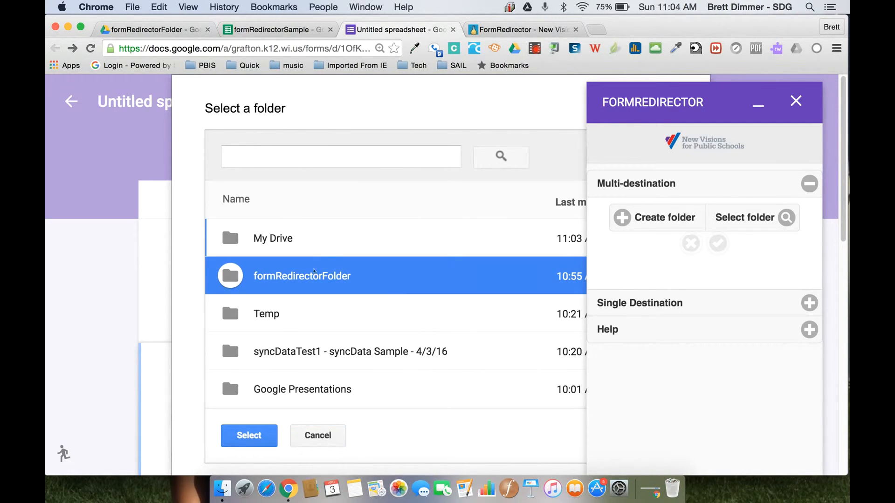
left_click(249, 436)
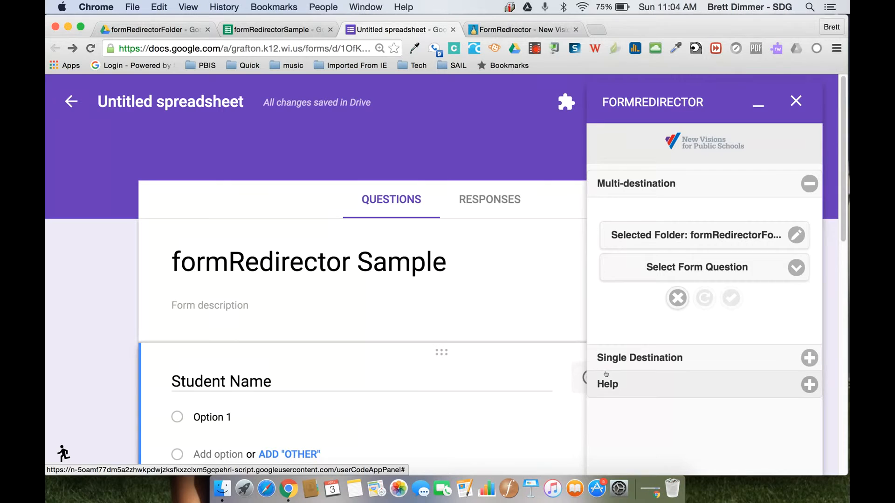
Route by Student Name, refresh its choices from the folder's spreadsheet titles, and enable the on-submit trigger
left_click(781, 269)
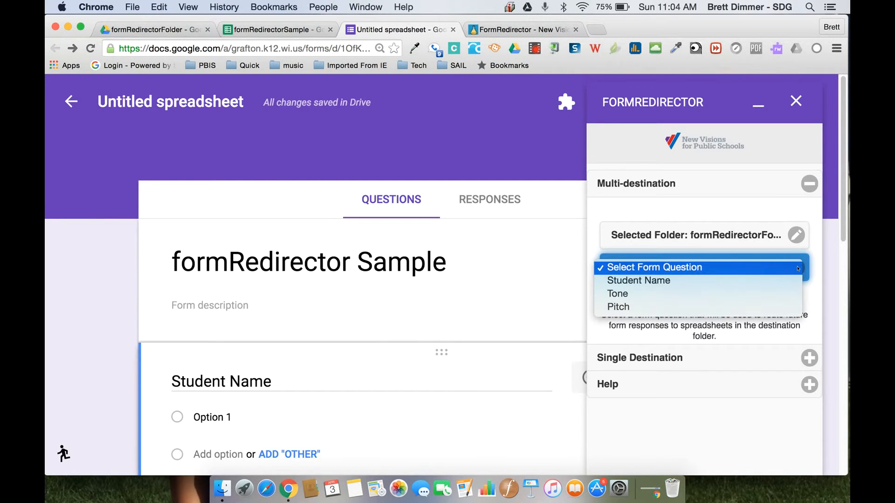
left_click(773, 284)
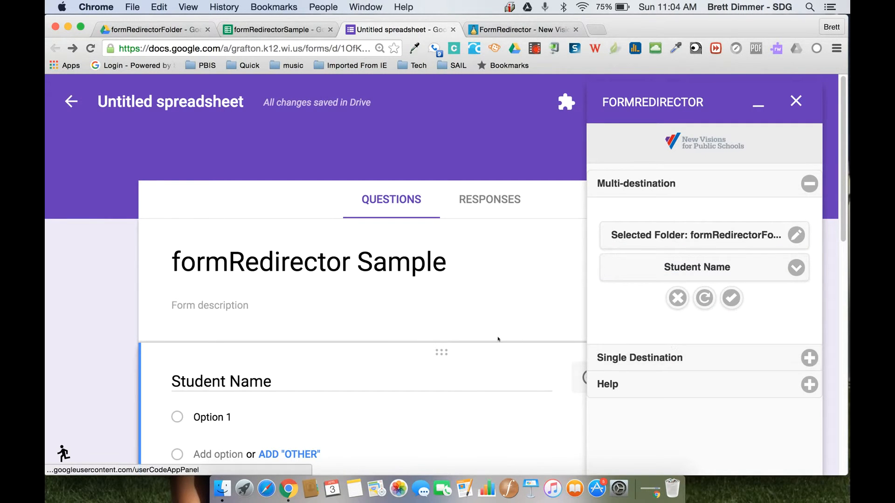
scroll(479, 339, "down", 2)
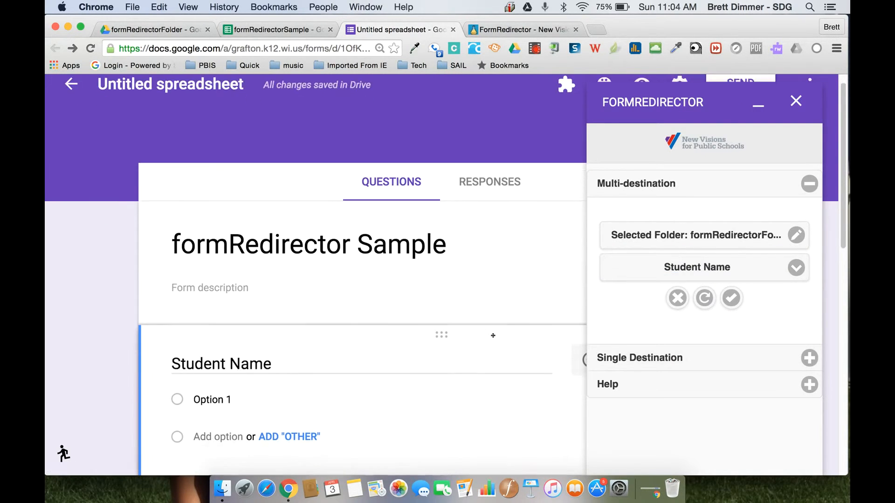
left_click(704, 298)
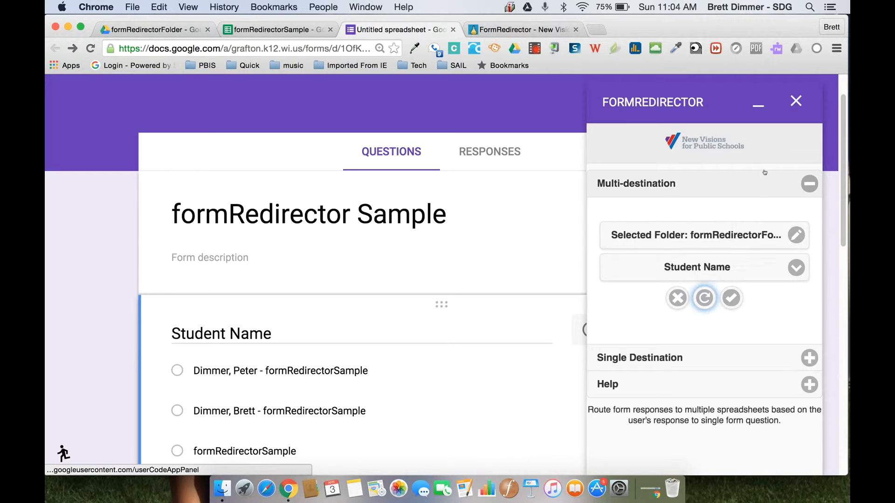
left_click(732, 298)
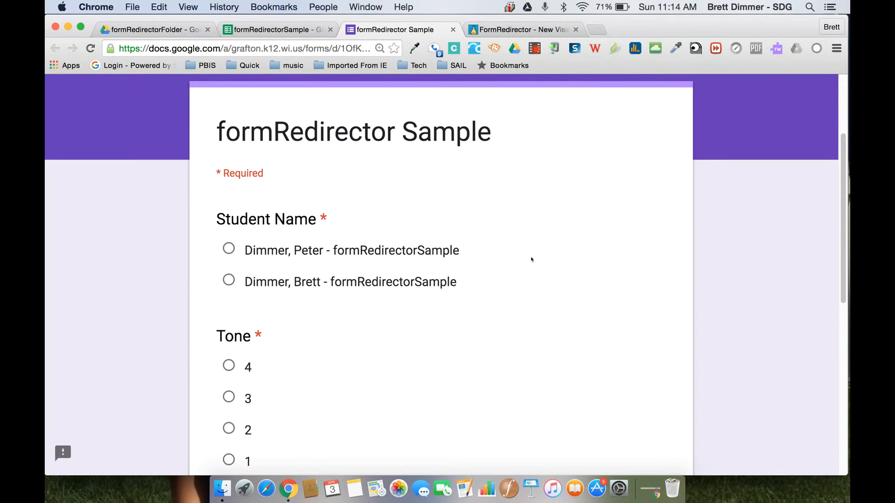
Submit a response for the first student rating Tone 4 and Pitch 4, then return to the roster
left_click(229, 249)
left_click(228, 365)
scroll(373, 373, "down", 5)
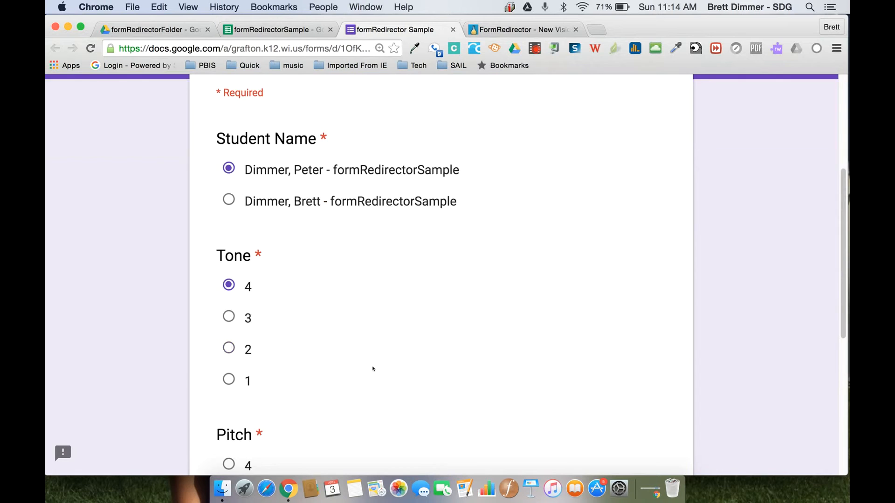
left_click(229, 418)
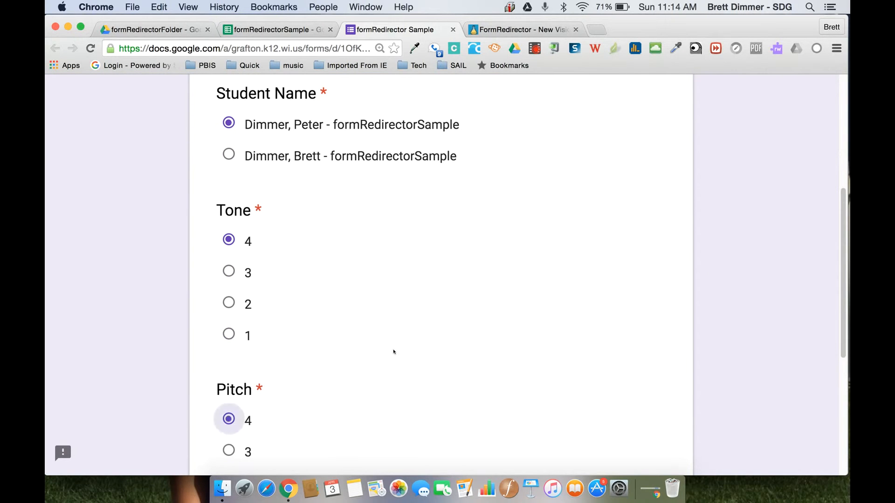
scroll(475, 333, "down", 5)
left_click(254, 328)
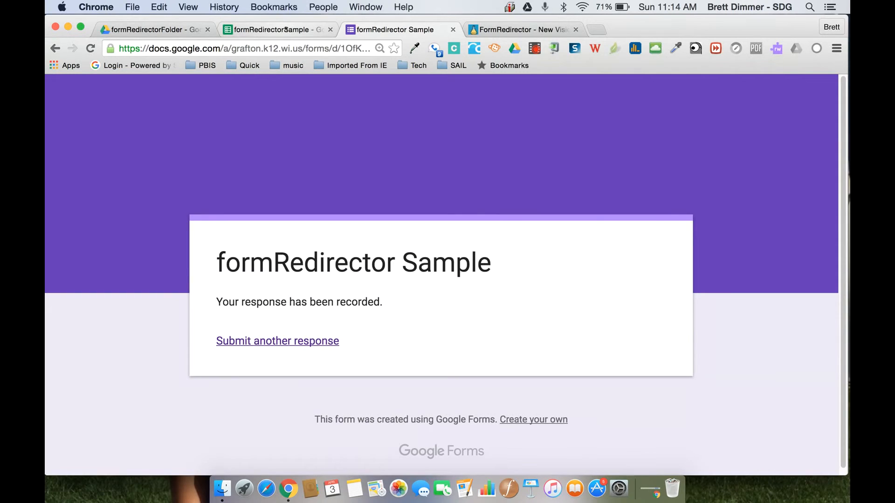
left_click(288, 32)
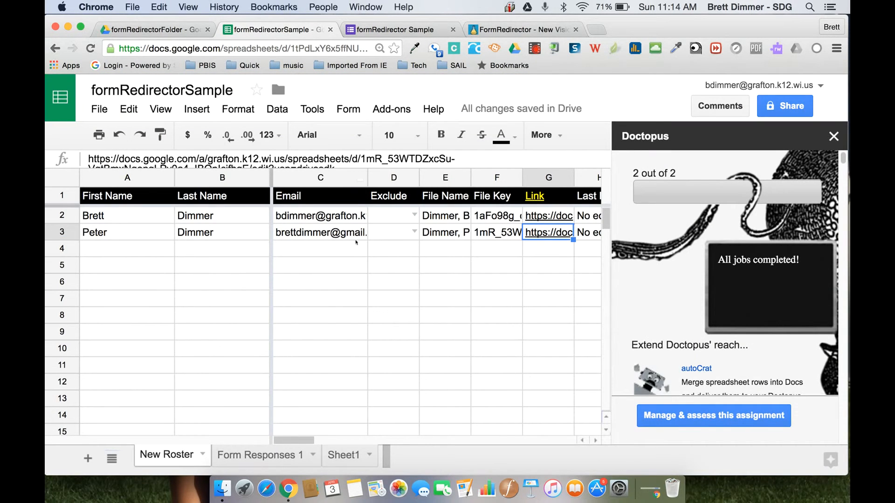
Check the Tone 4, Pitch 4 response in Form Responses 1 and the G3 copy's formRedirector Responses sheet
left_click(273, 455)
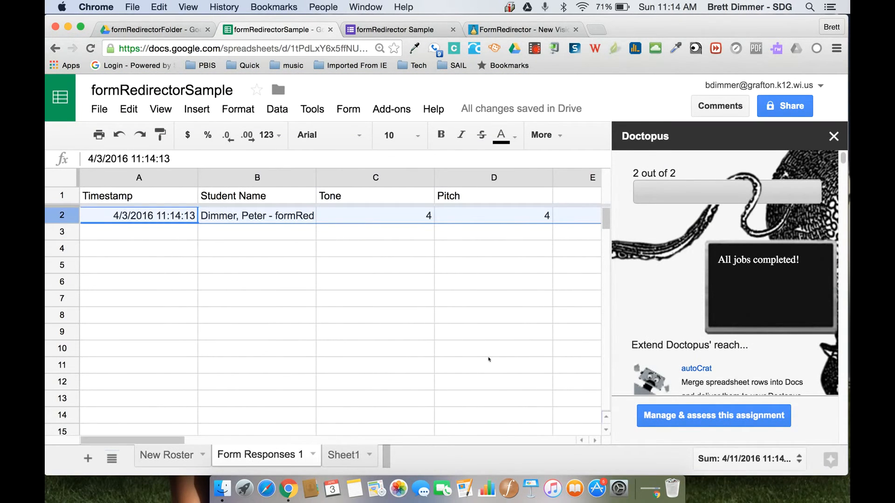
left_click(172, 456)
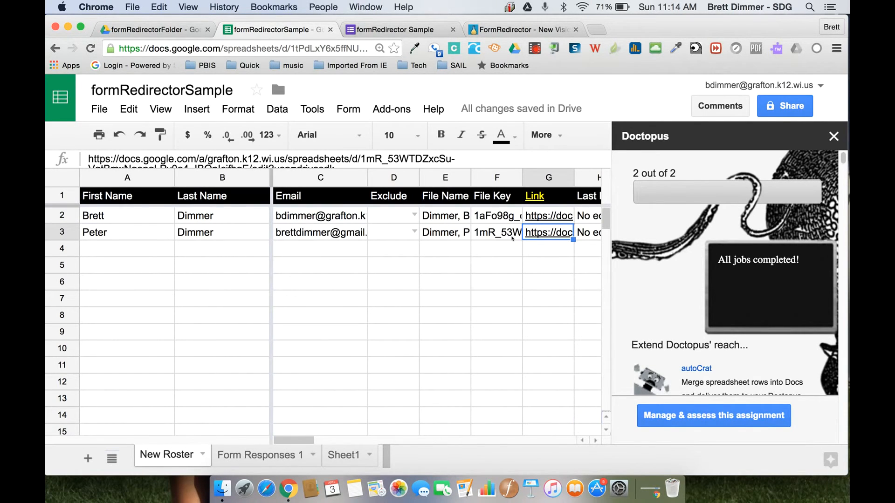
left_click(539, 233)
left_click(562, 218)
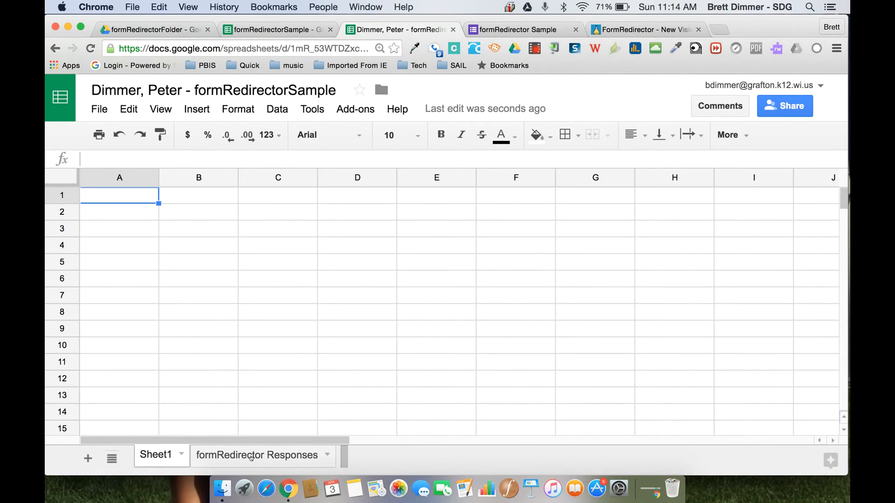
left_click(251, 457)
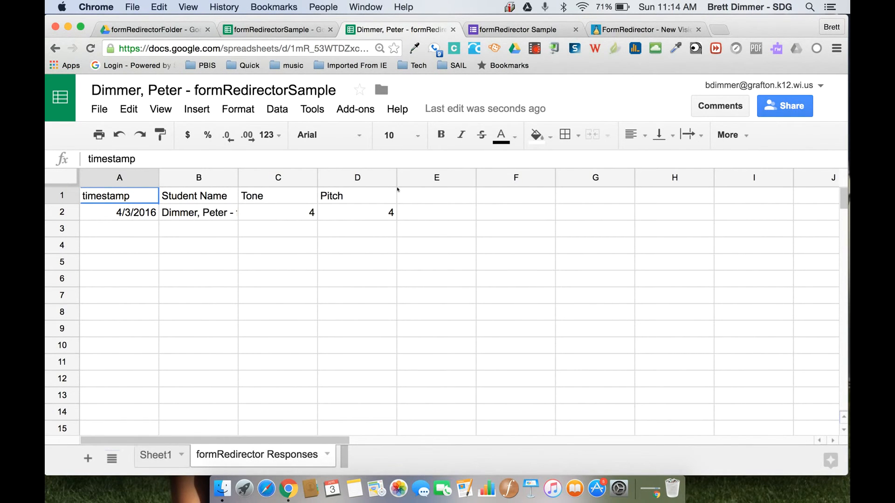
left_click(282, 31)
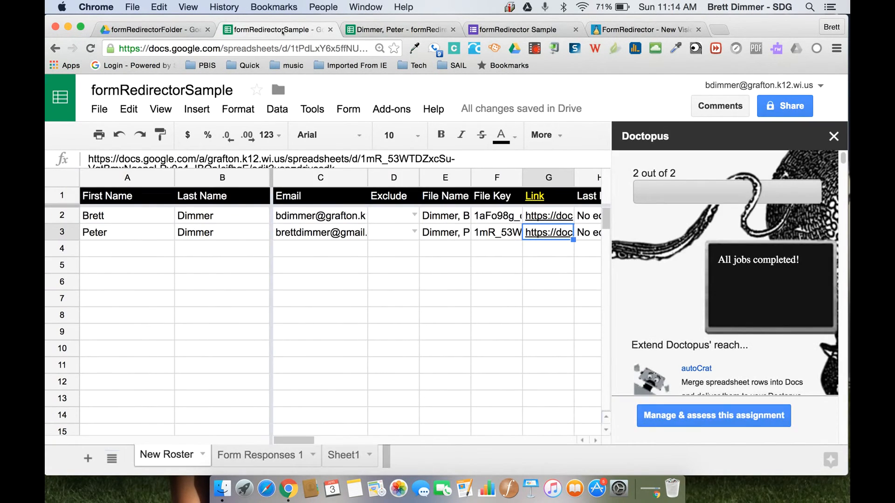
left_click(518, 29)
Submit another response for the second student rating Tone 3 and Pitch 3
left_click(313, 341)
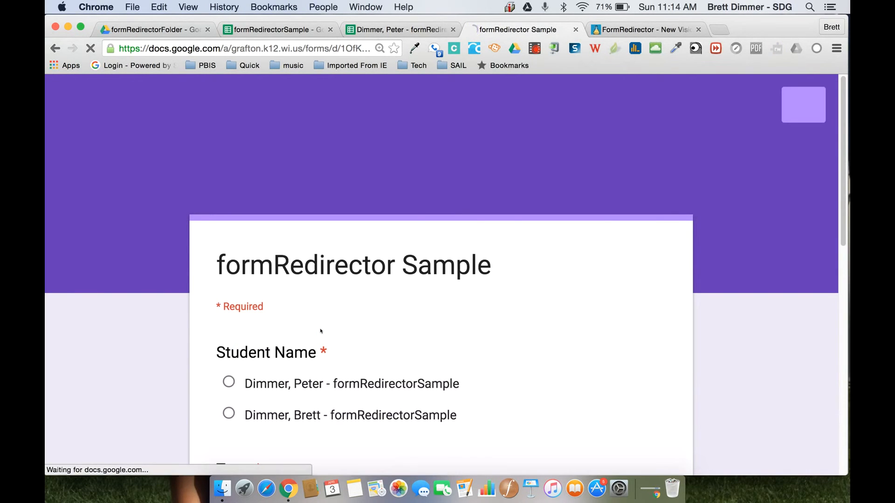
left_click(233, 407)
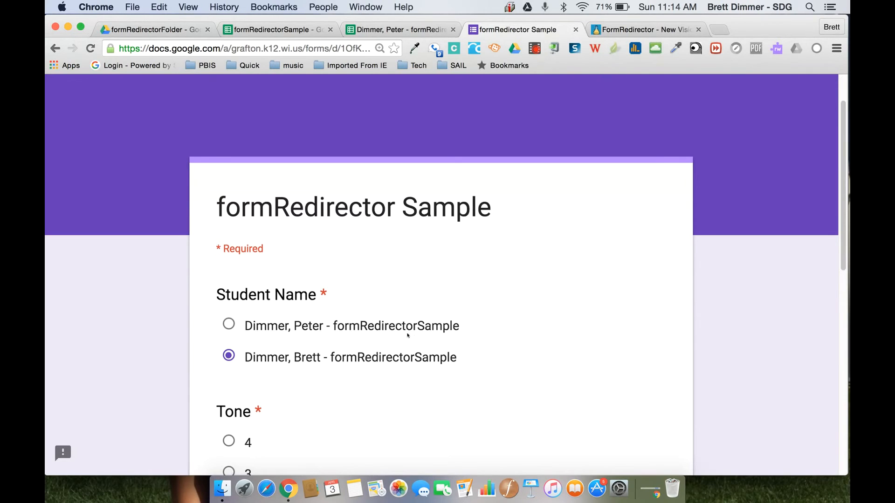
scroll(373, 335, "down", 5)
left_click(228, 255)
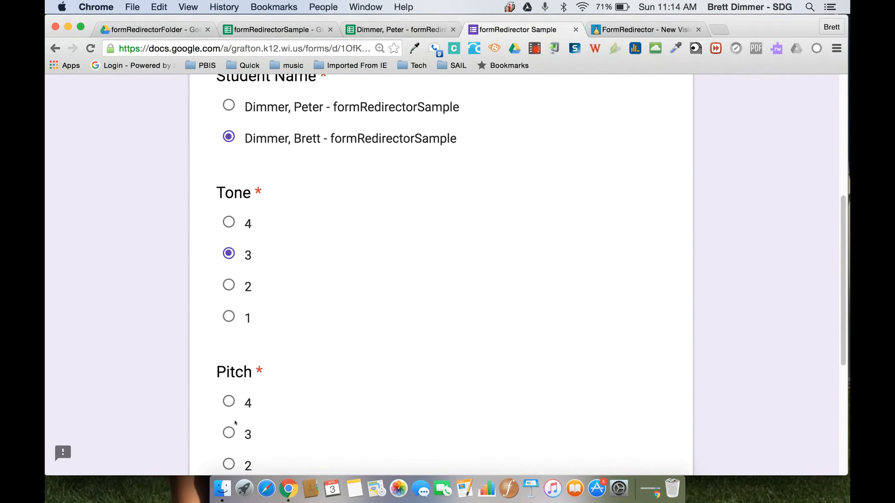
left_click(229, 433)
scroll(355, 385, "down", 5)
left_click(258, 324)
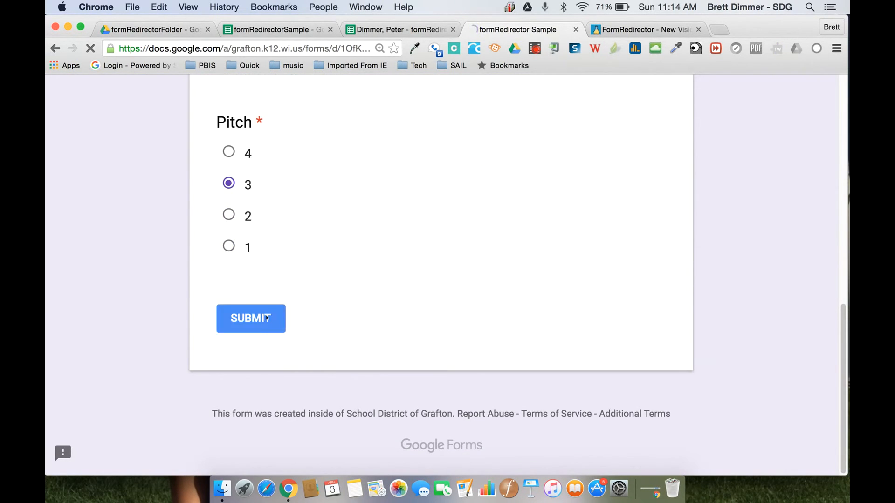
Check that Form Responses 1 now lists the second response with Tone 3 and Pitch 3
left_click(293, 29)
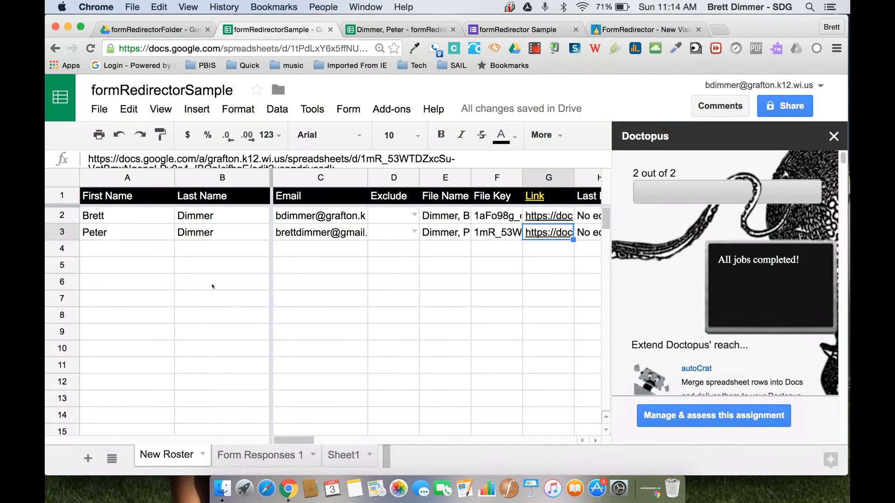
left_click(248, 457)
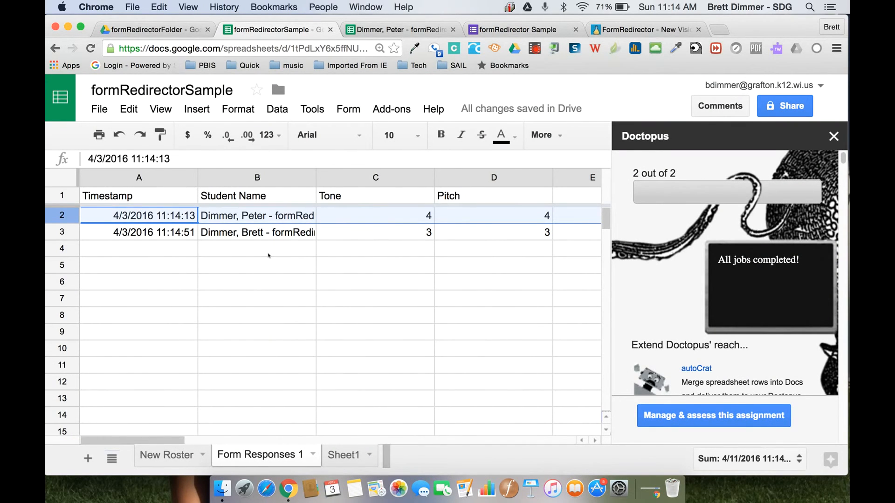
left_click(177, 448)
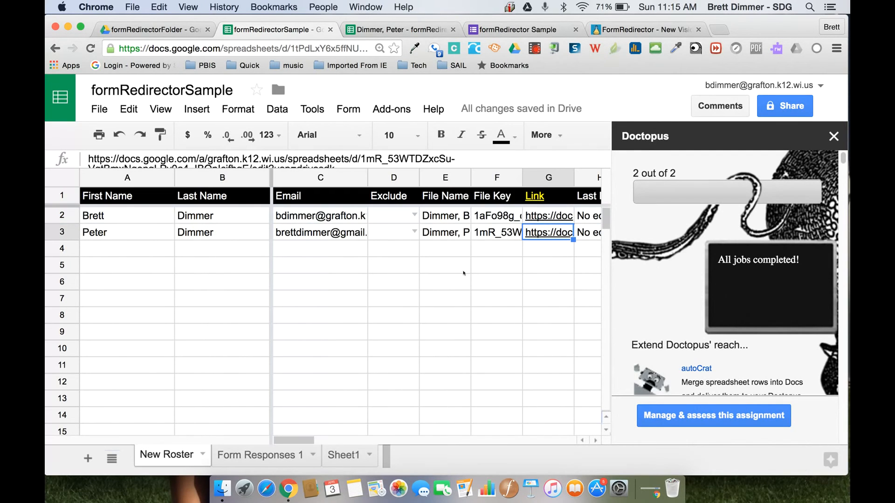
Open the second student's copy from the G2 link, closing the stray G3 copy
left_click(546, 233)
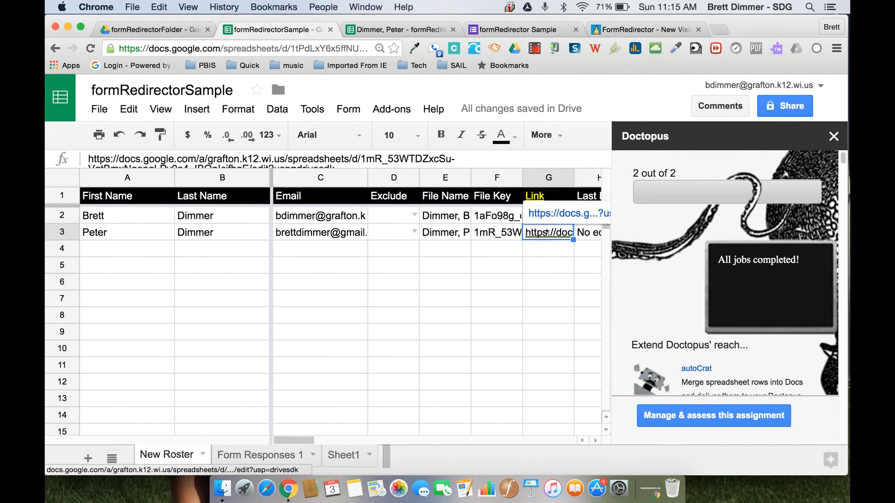
left_click(558, 215)
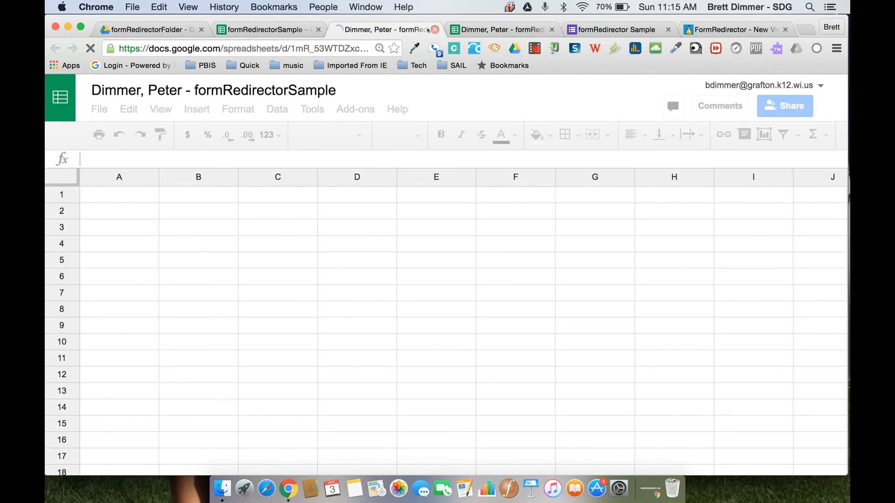
key("super+w")
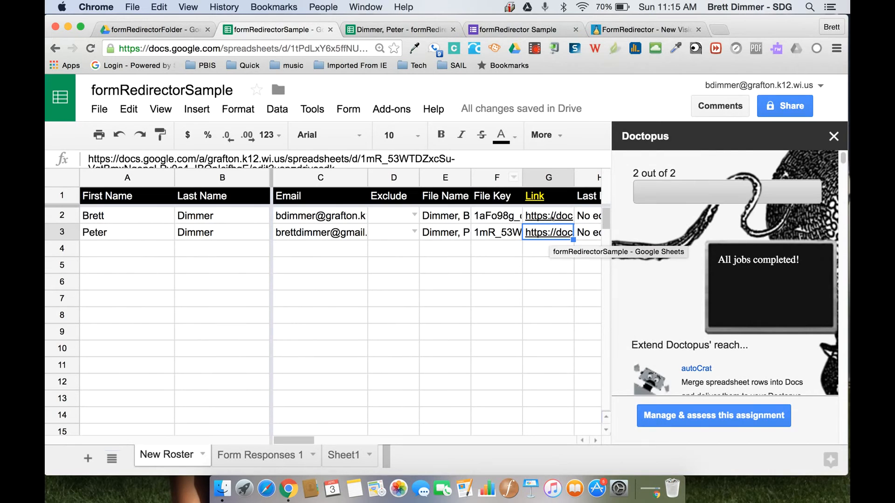
left_click(553, 215)
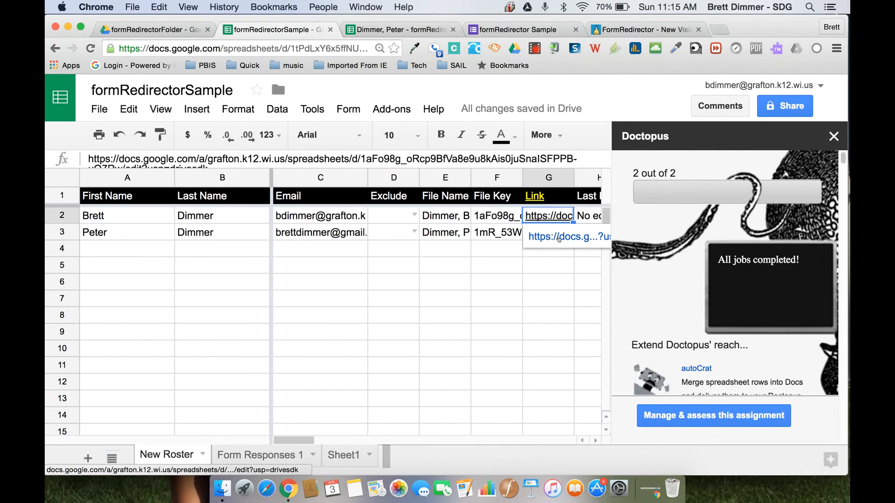
left_click(558, 239)
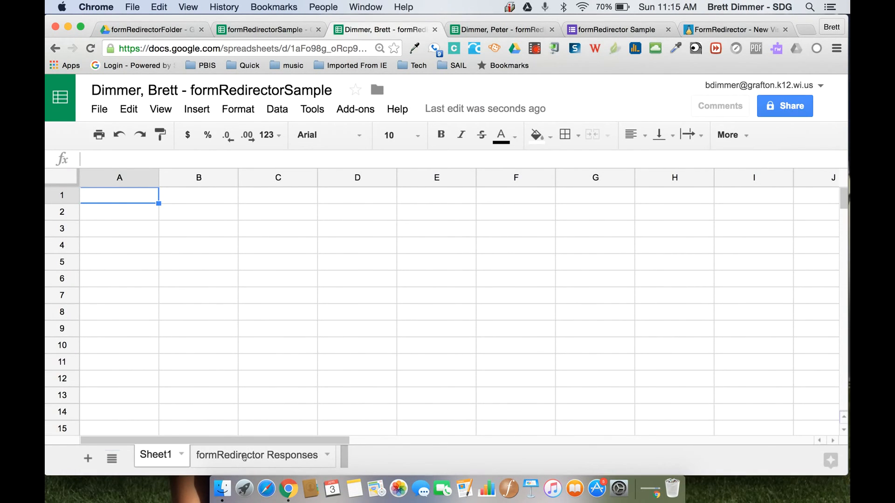
Open the student copy's formRedirector Responses sheet to confirm the routed Tone 3, Pitch 3 row
left_click(245, 458)
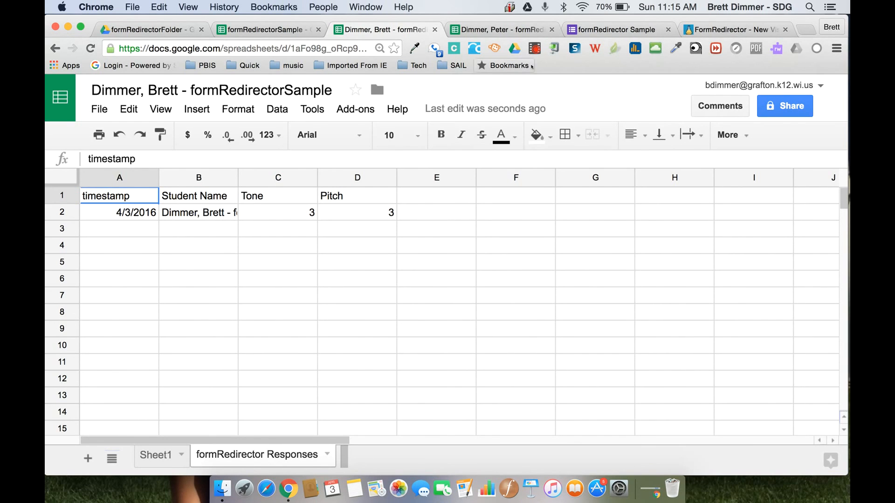
left_click(536, 49)
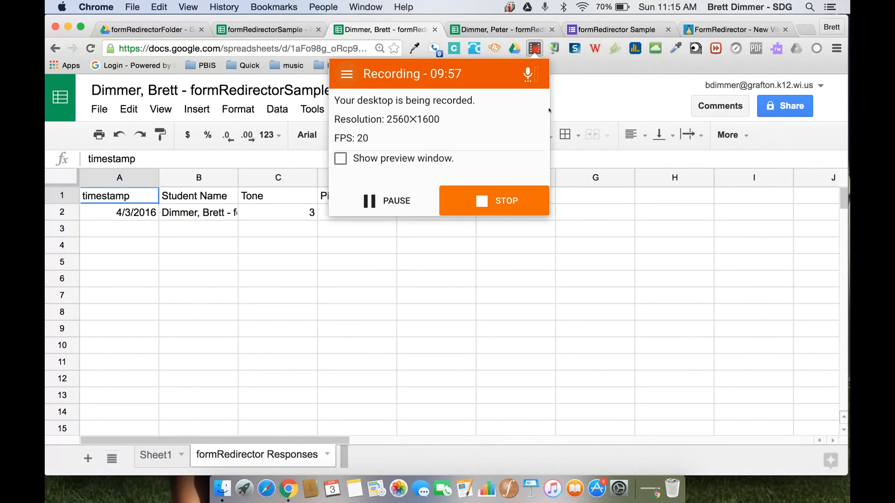